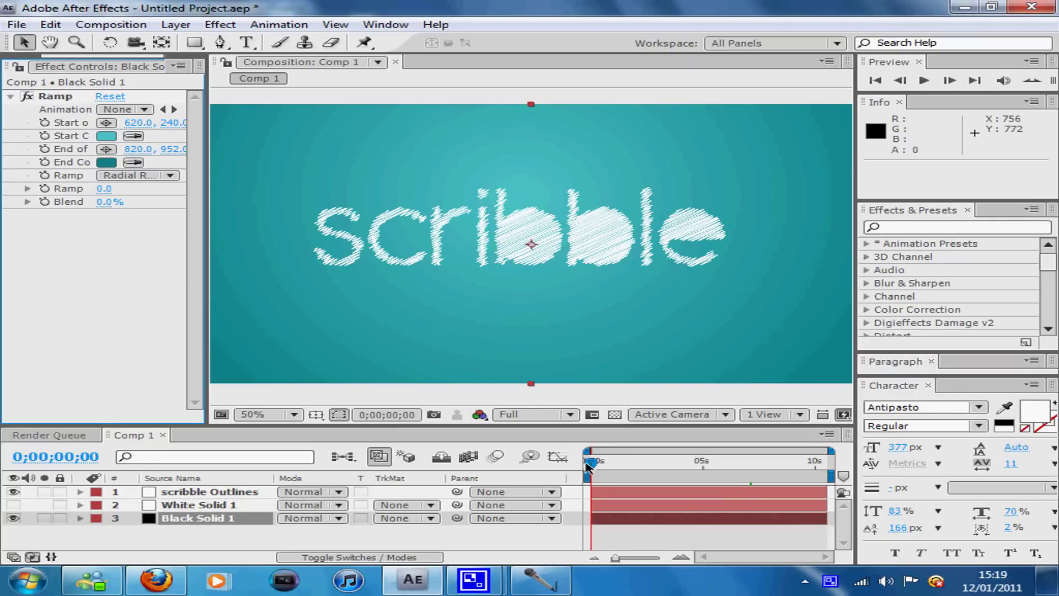
Scrub the timeline to about 0;00;03;21 to view the white scribble 'jack' text over the teal ramp
mouse_move(593, 469)
mouse_down()
mouse_move(744, 465)
mouse_move(642, 467)
mouse_move(663, 480)
mouse_move(770, 480)
mouse_move(626, 480)
mouse_move(787, 486)
mouse_move(665, 488)
mouse_move(675, 490)
mouse_up()
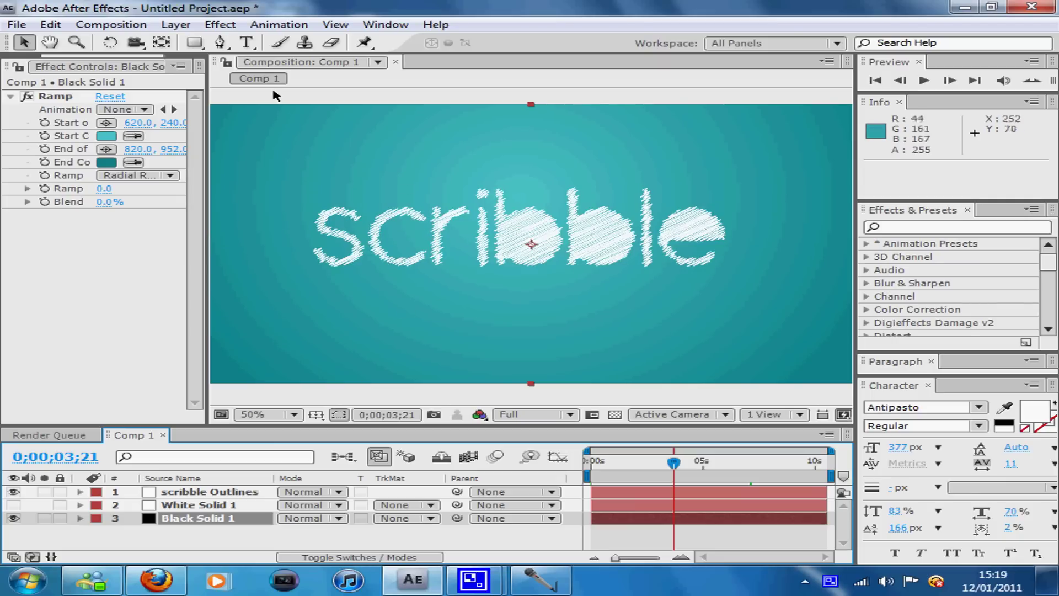
Start a new empty project without saving changes to the old one
click(17, 24)
mouse_move(50, 38)
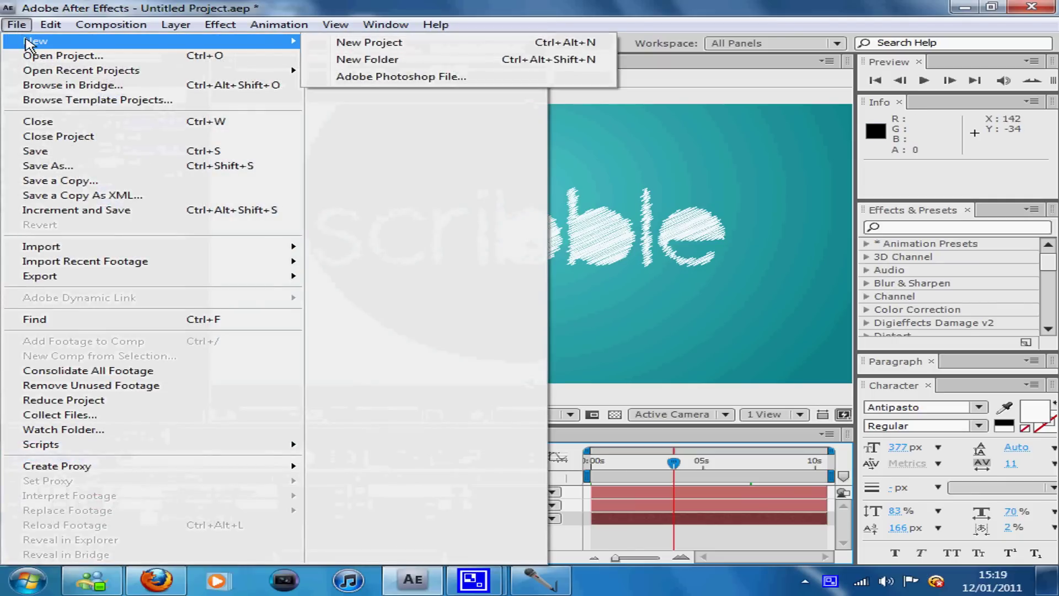
click(393, 44)
click(553, 317)
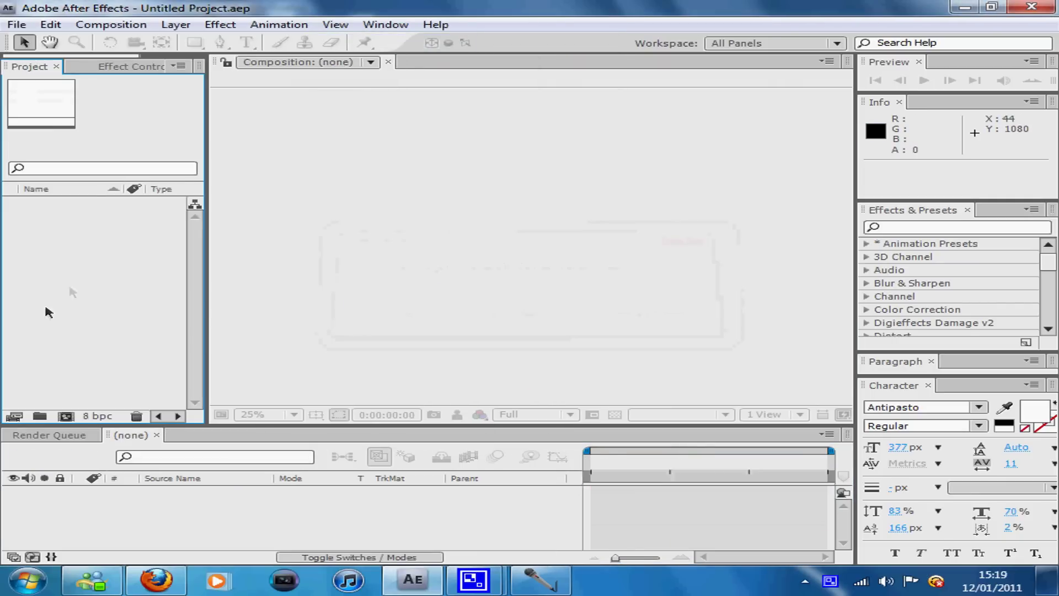
Create Comp 1 with the HDV/HDTV 720 29.97 preset at 1280×720
click(111, 25)
click(144, 41)
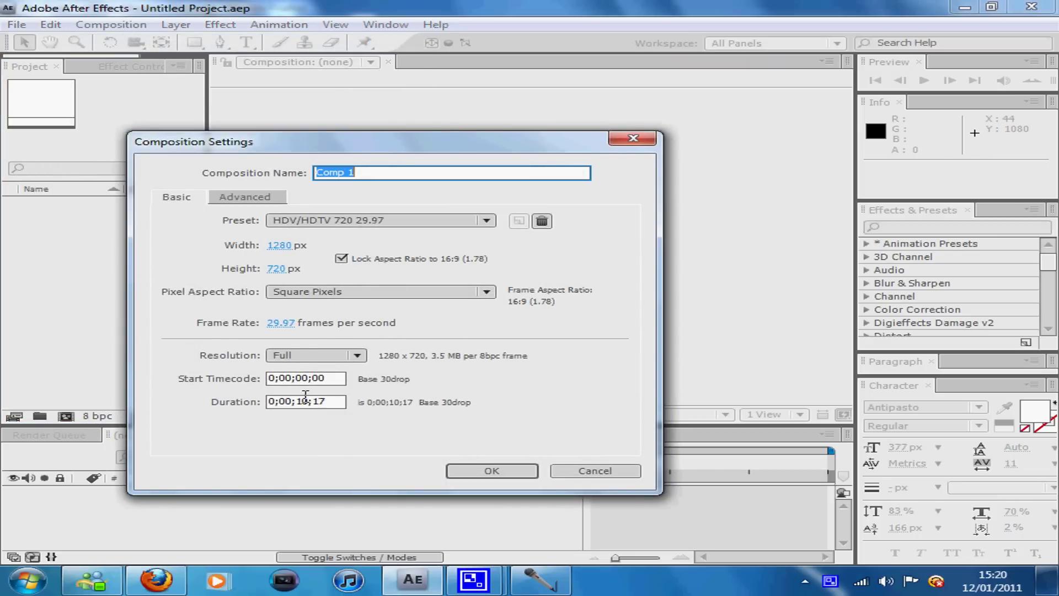
click(489, 470)
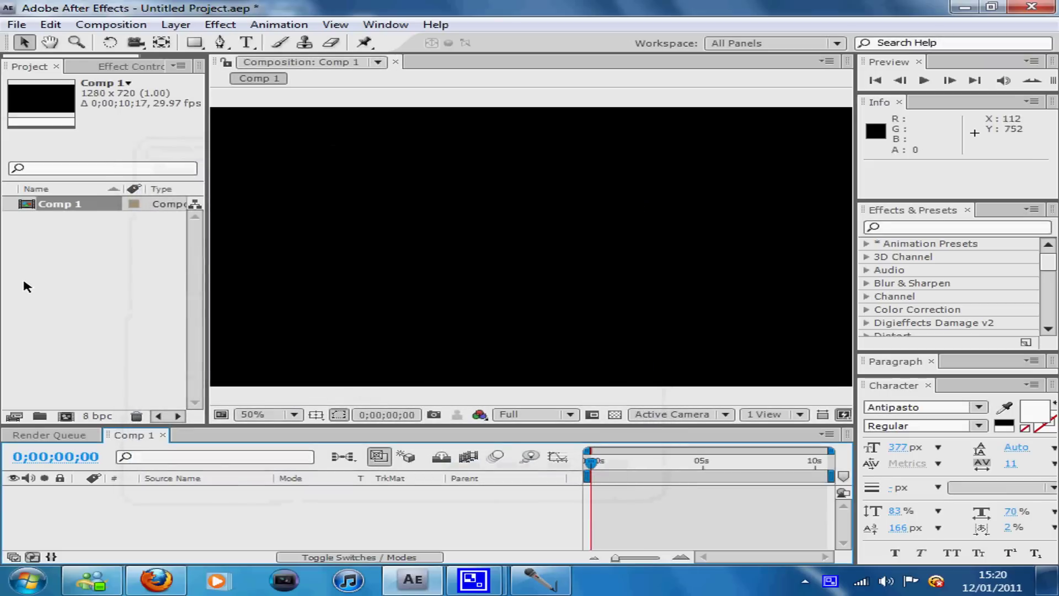
click(186, 25)
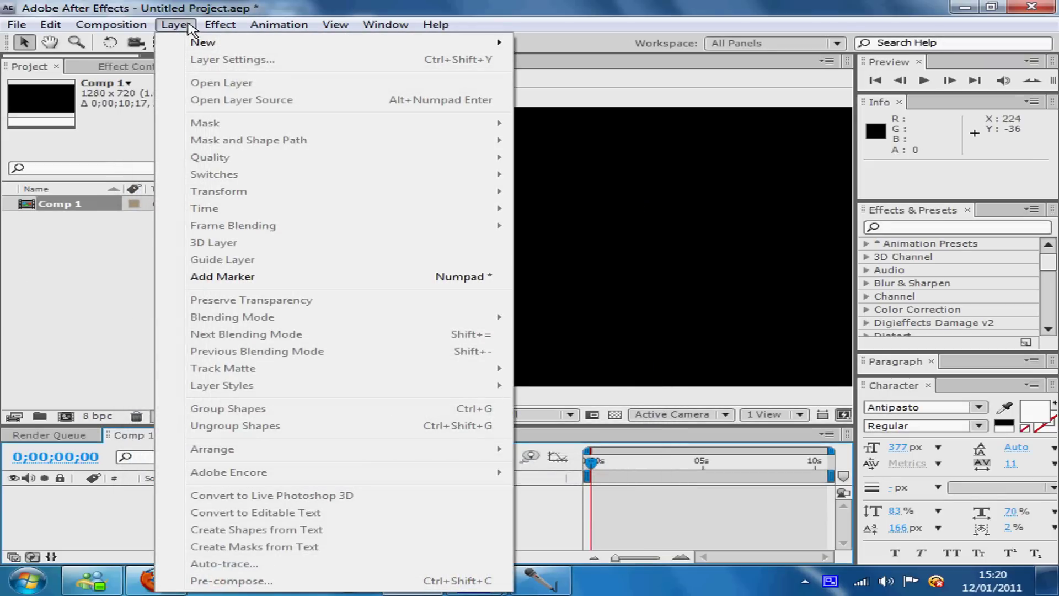
Add a full-frame 1280×720 solid coloured deep cyan, named Deep Cyan Solid 1
mouse_move(221, 27)
mouse_move(176, 25)
mouse_move(199, 42)
click(524, 61)
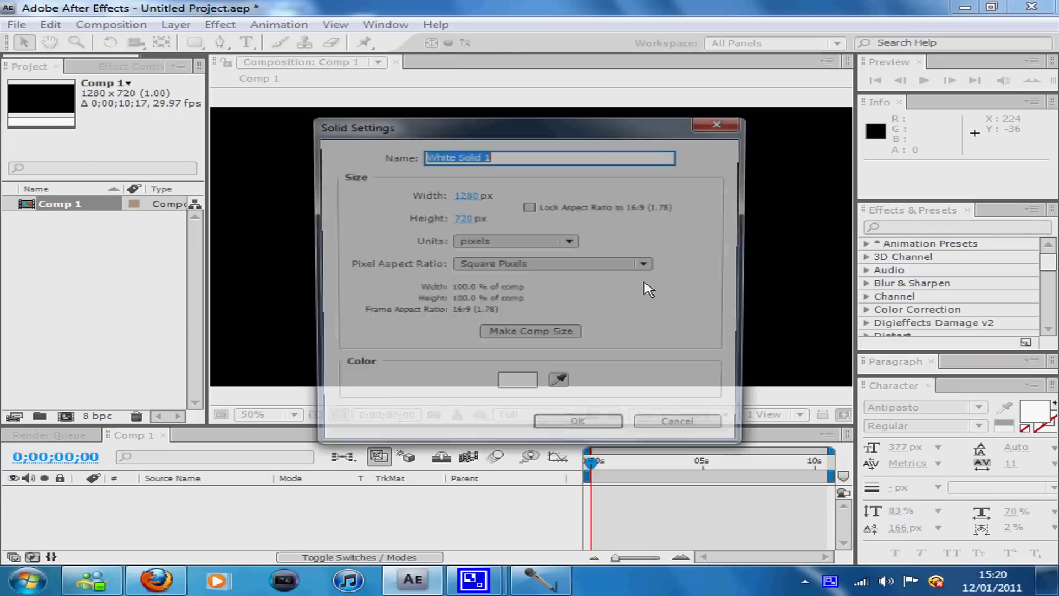
click(515, 384)
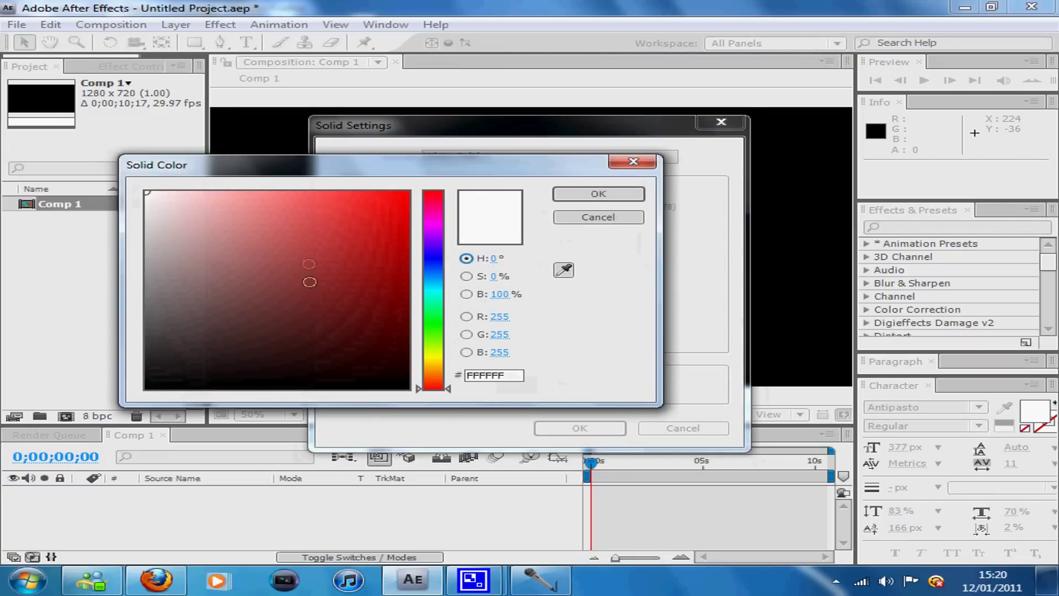
click(436, 290)
drag(335, 270, 373, 258)
click(593, 194)
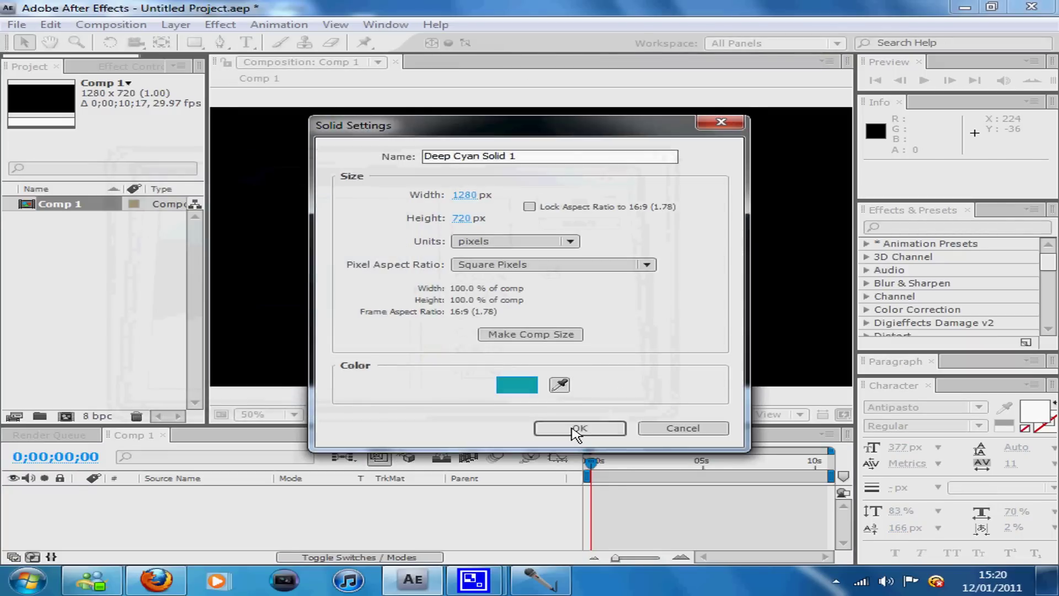
click(578, 428)
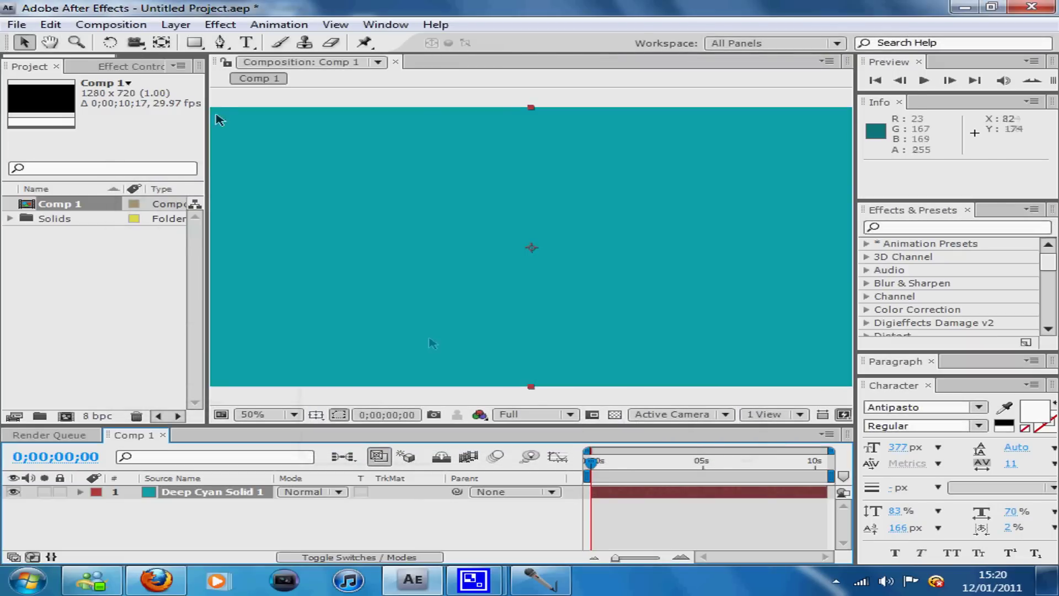
Apply the Generate > Ramp effect to the solid and set Ramp Shape to Radial Ramp
click(219, 28)
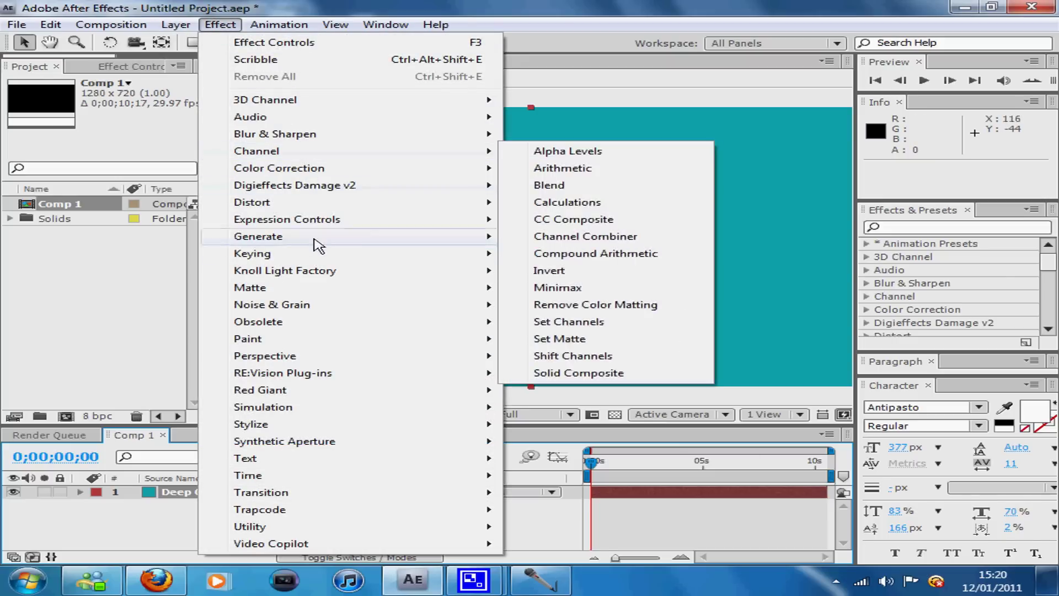
mouse_move(320, 241)
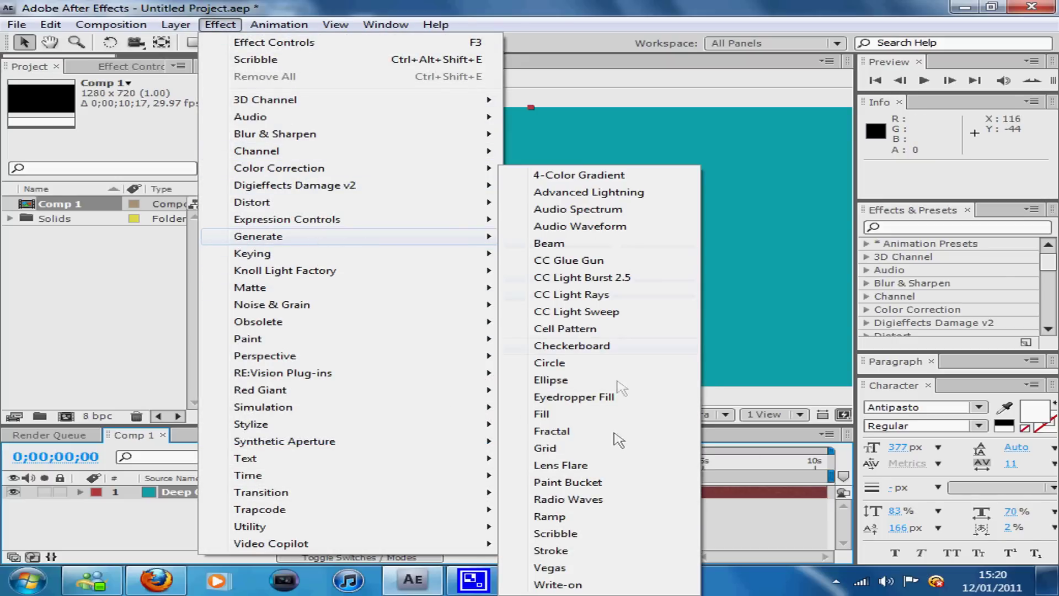
click(552, 516)
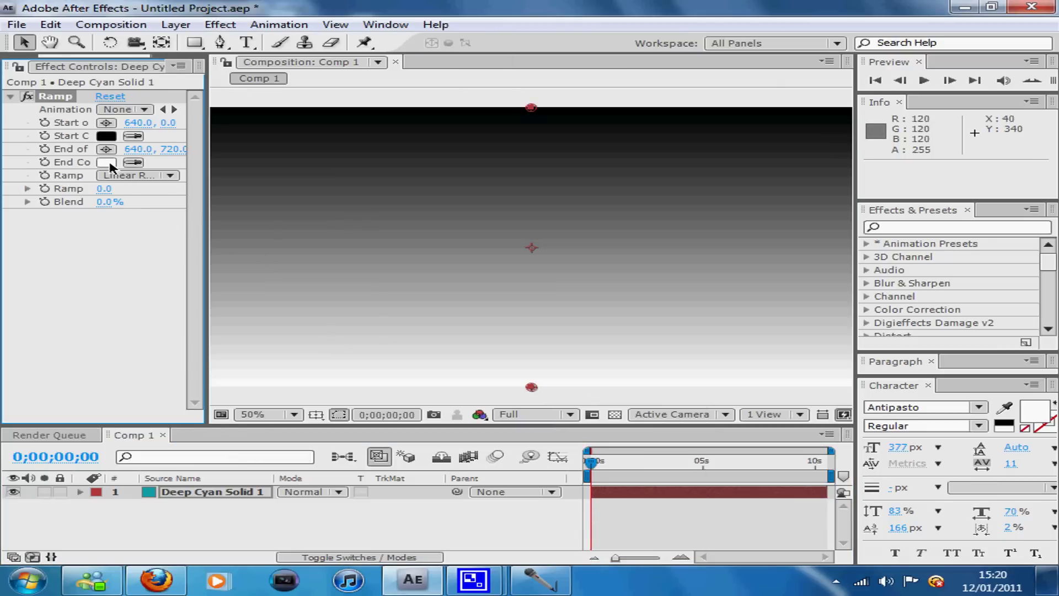
click(155, 175)
click(162, 195)
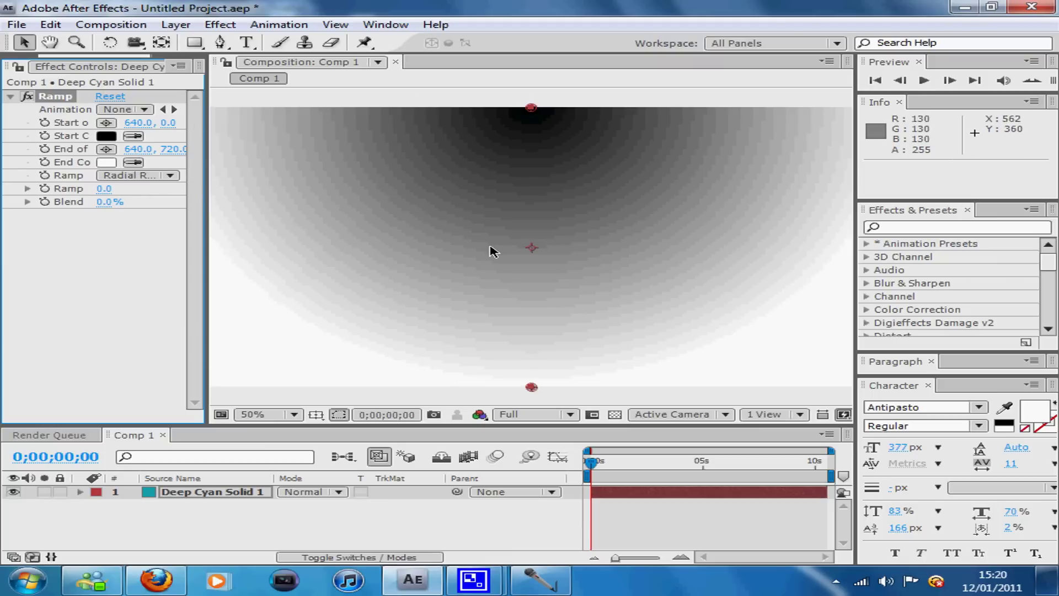
Set the ramp's End Color to dark blue 036881
click(105, 164)
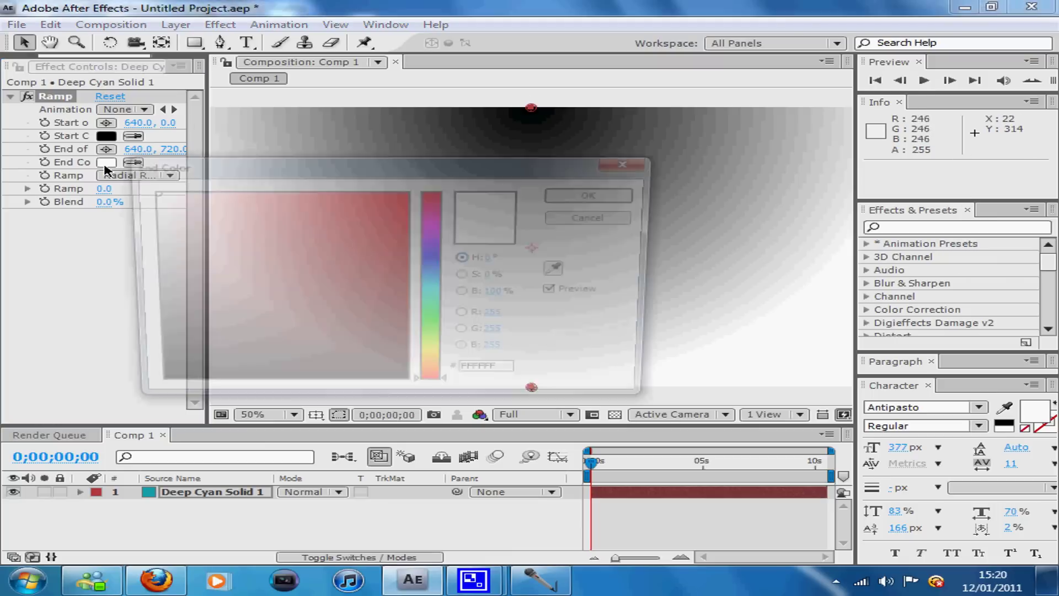
click(438, 300)
click(402, 289)
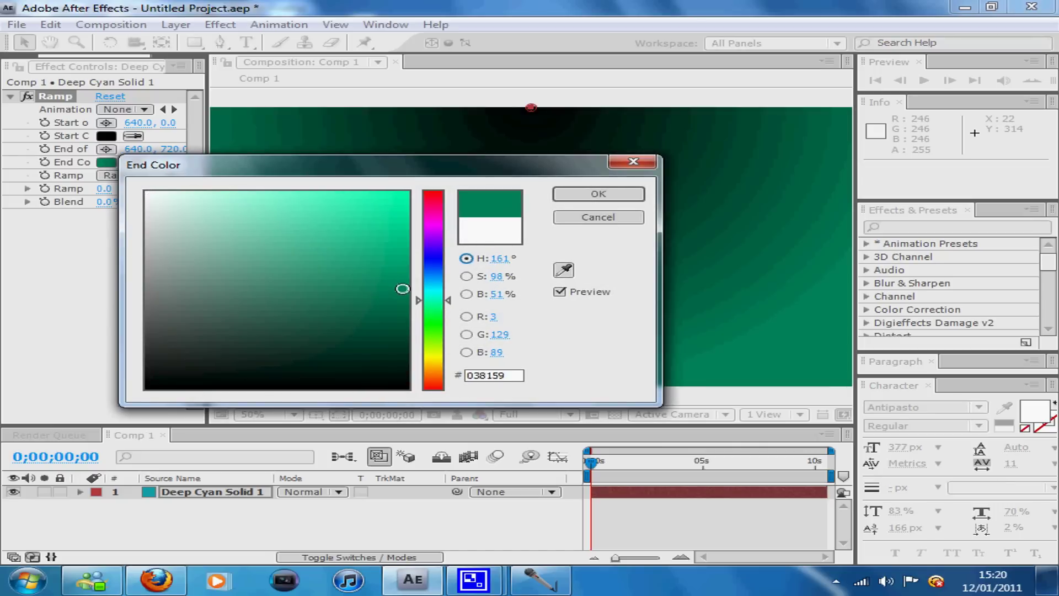
drag(433, 288, 433, 286)
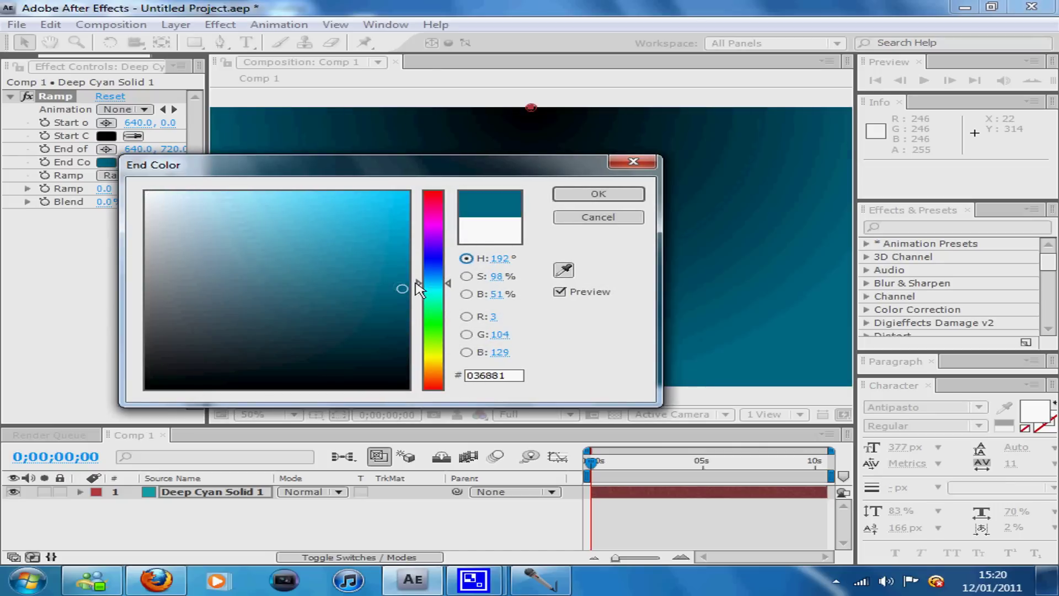
click(575, 197)
Set the ramp's Start Color to bright cyan 3EC3D7
click(114, 138)
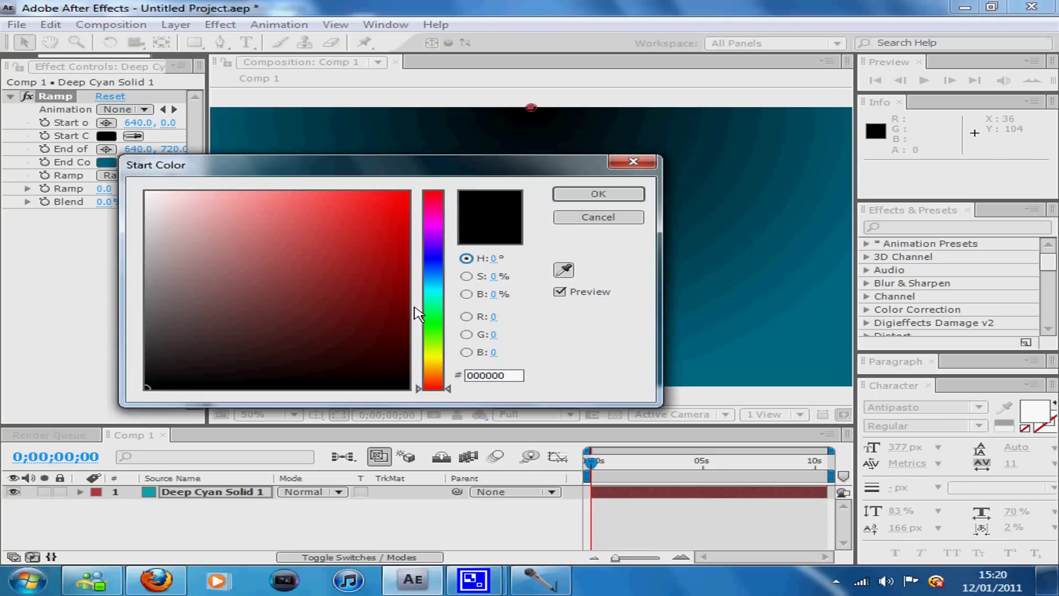
click(439, 301)
click(333, 223)
click(431, 286)
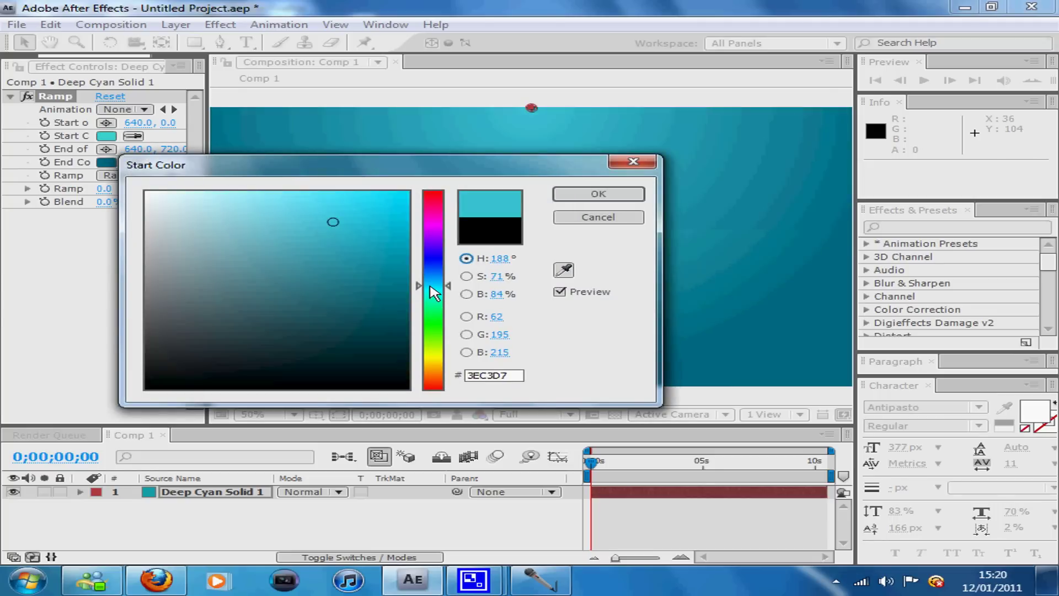
click(598, 194)
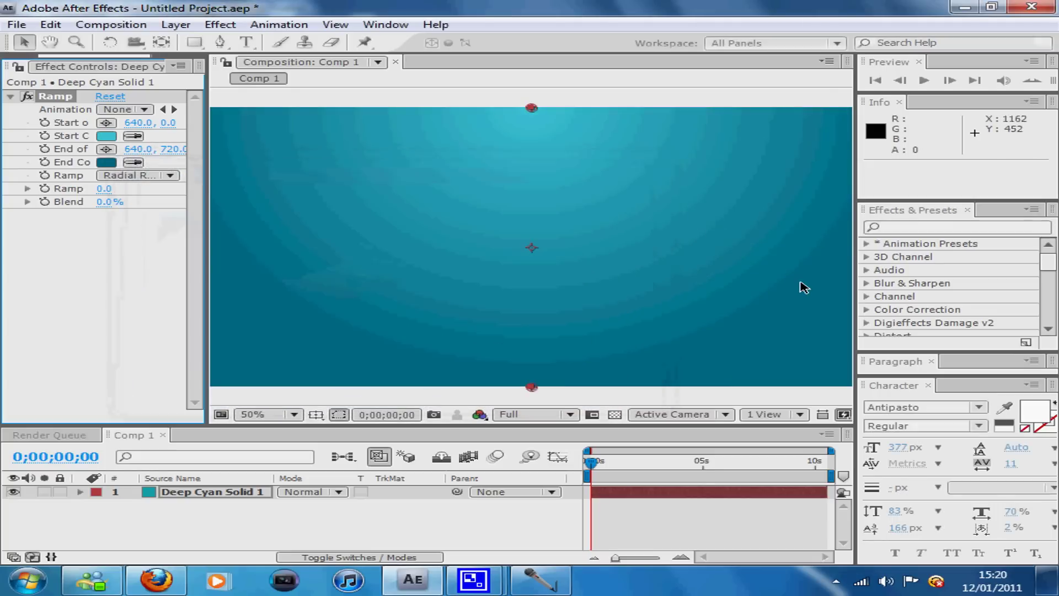
Type the white word 'jack' and move it to the centre of the comp
click(246, 42)
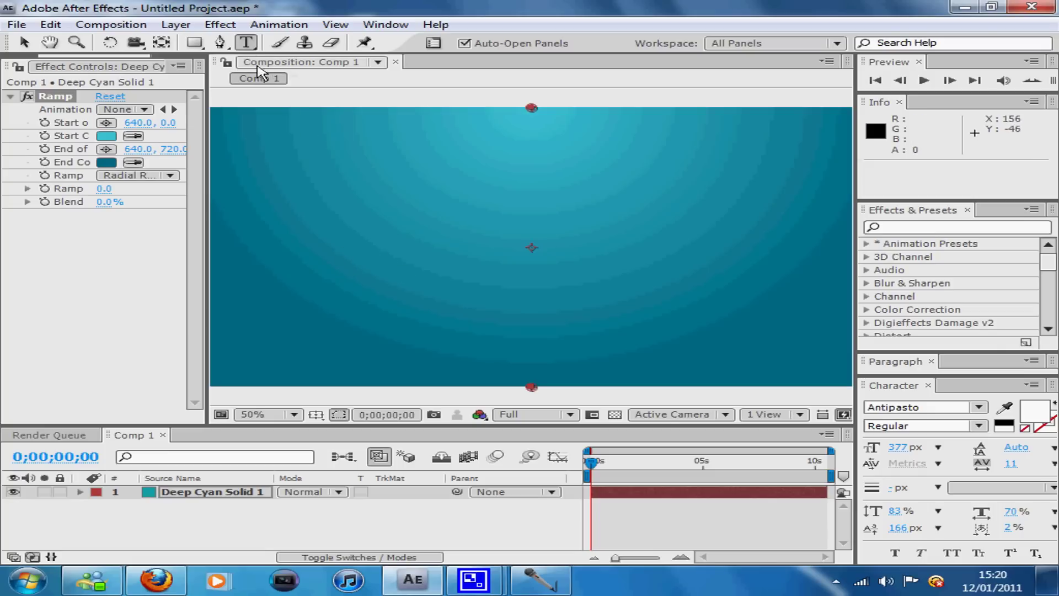
click(331, 243)
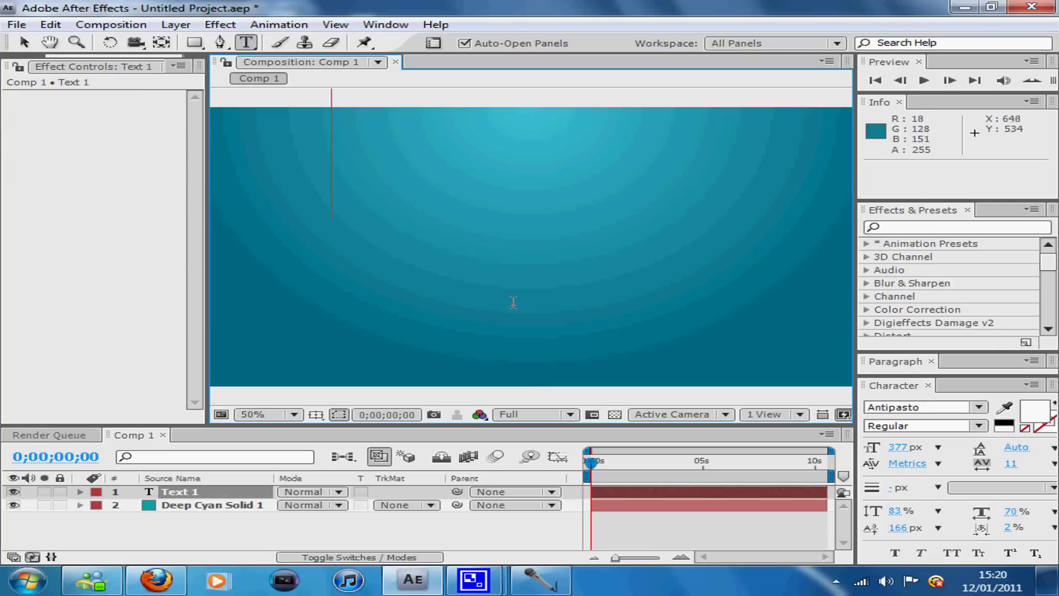
text(jack)
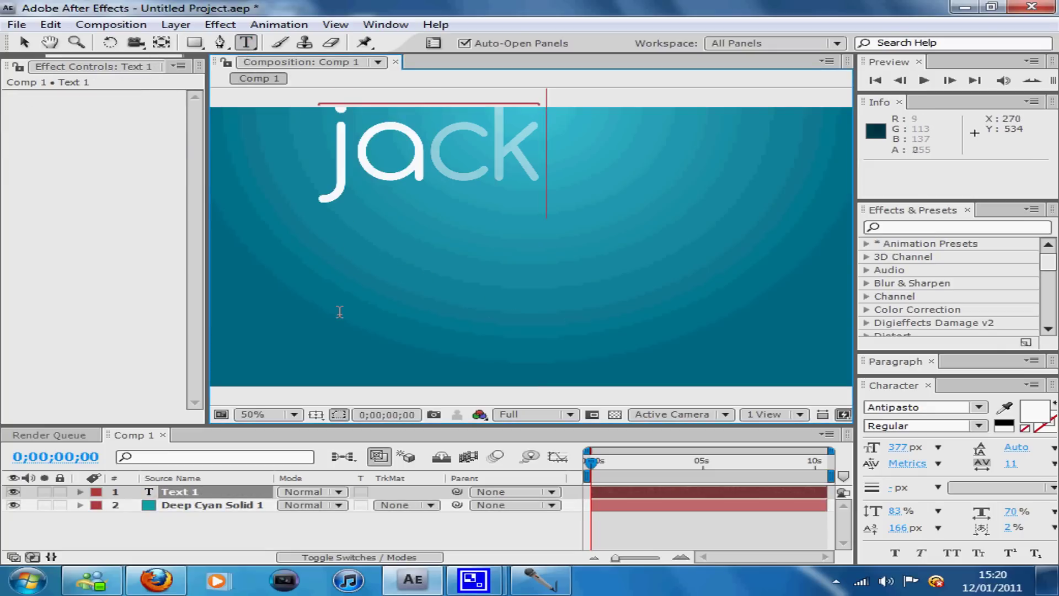
drag(452, 309, 527, 393)
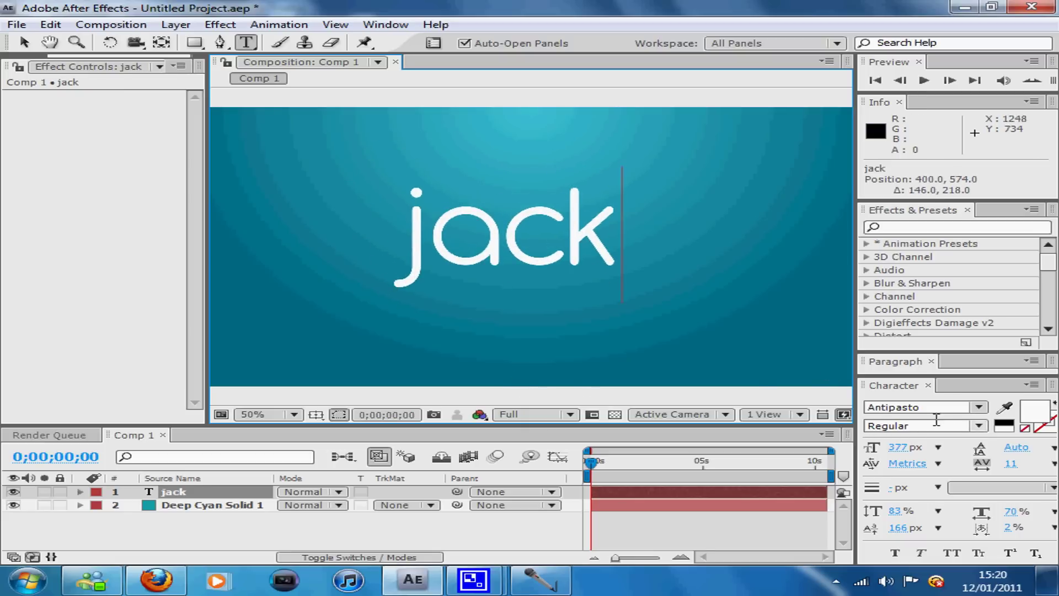
drag(408, 247, 619, 259)
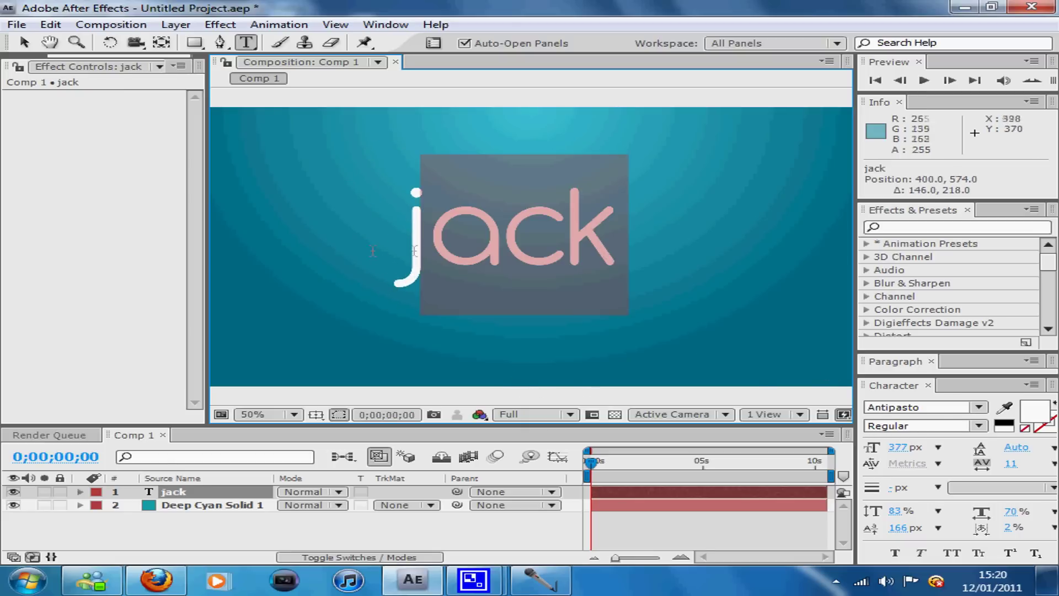
click(609, 243)
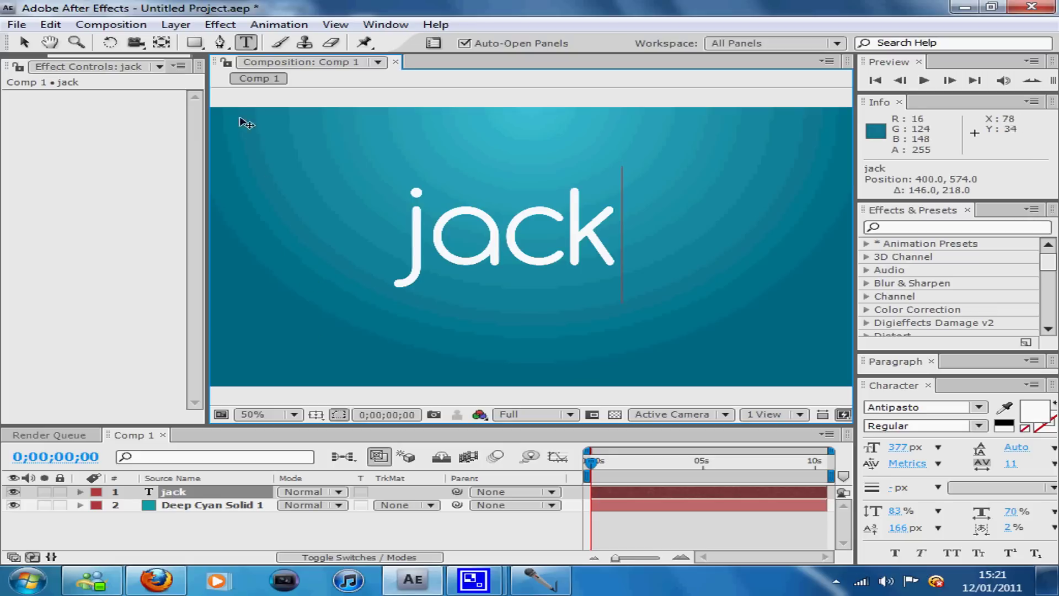
Add a new full-frame solid coloured white, White Solid 1
click(178, 25)
mouse_move(331, 43)
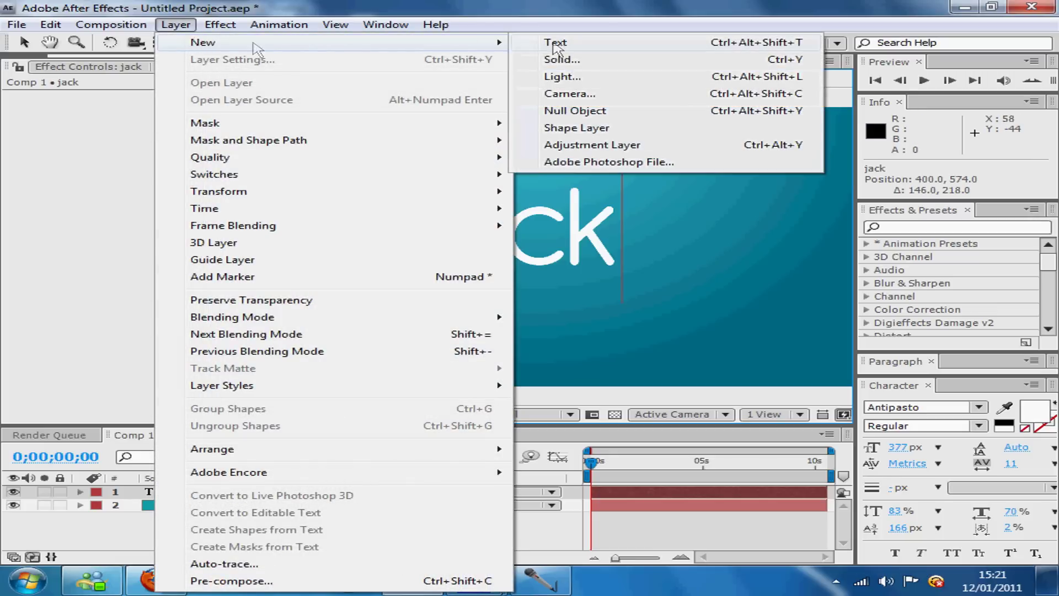
click(583, 62)
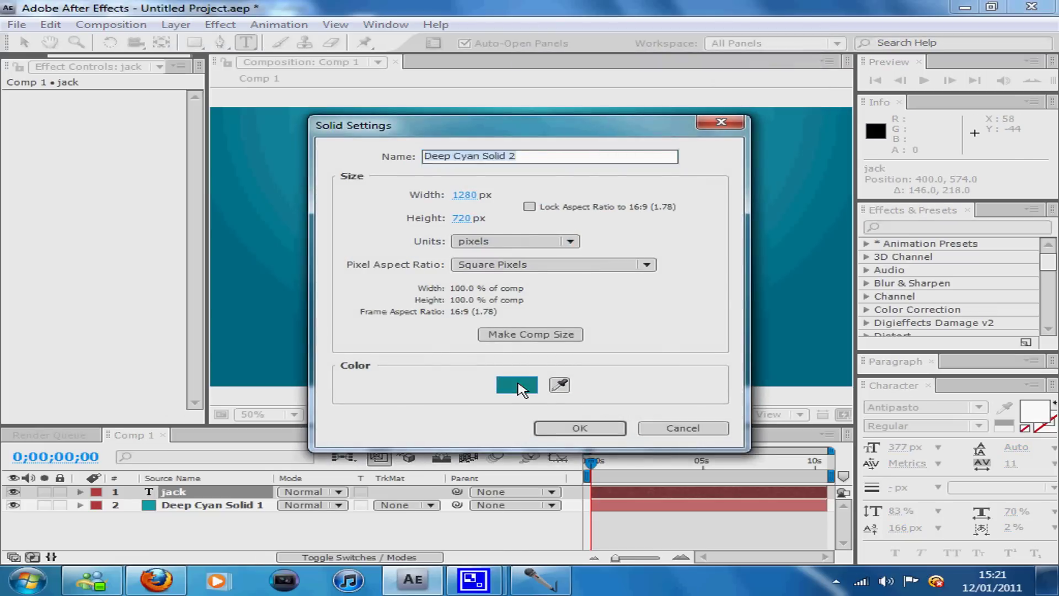
click(514, 383)
drag(408, 345, 353, 266)
click(573, 196)
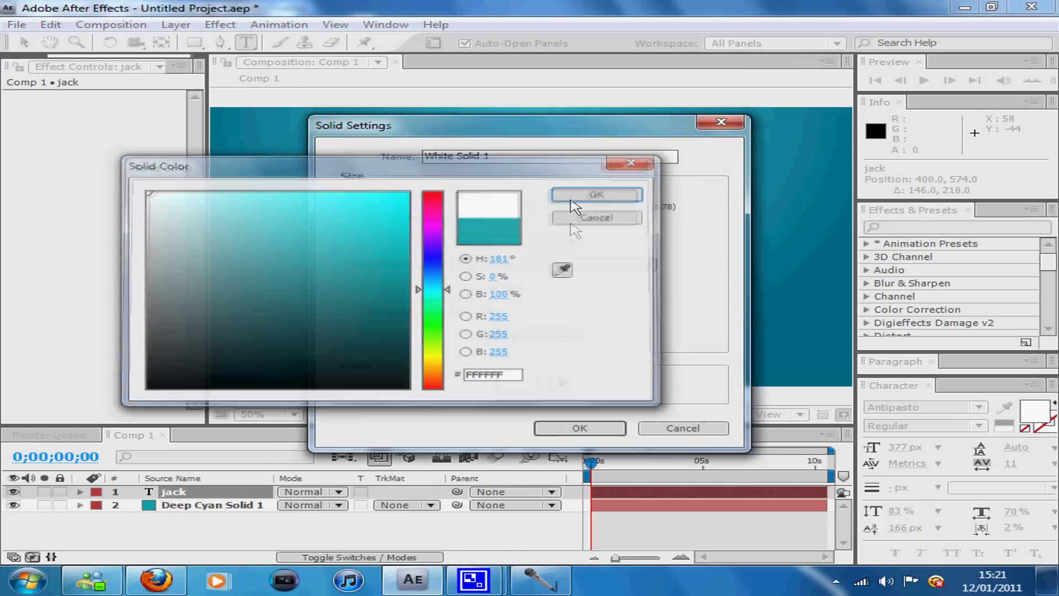
click(565, 428)
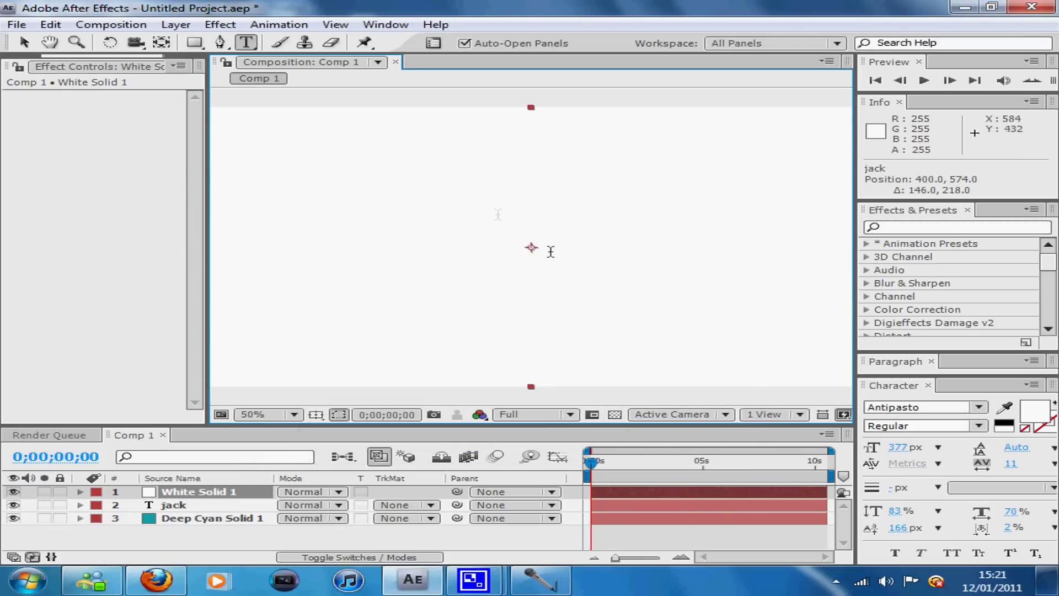
Move White Solid 1 below jack, run Create Masks from Text, and hide the white solid
click(24, 49)
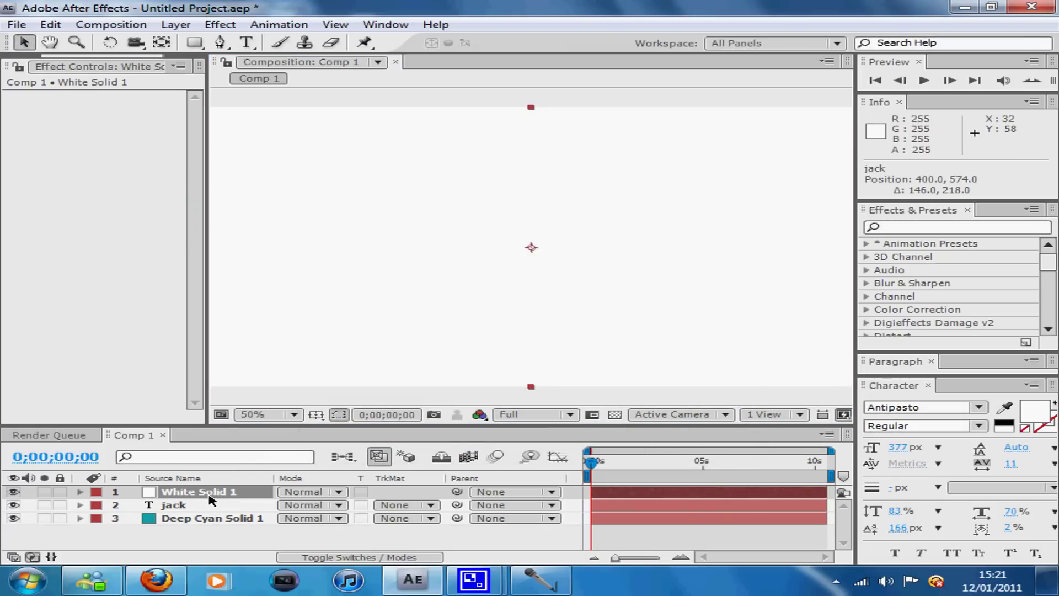
drag(211, 500, 215, 521)
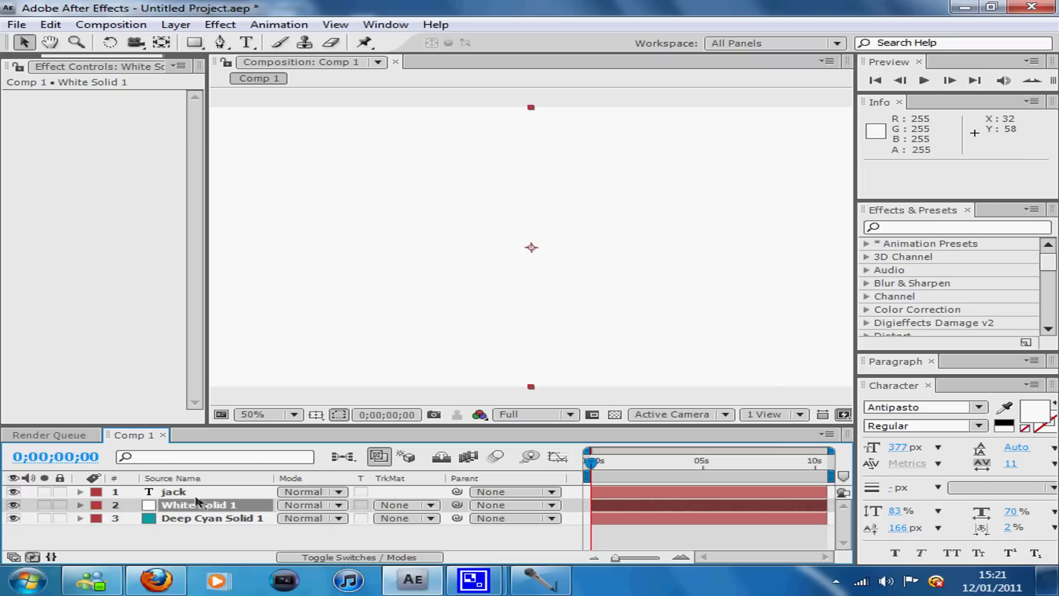
click(184, 492)
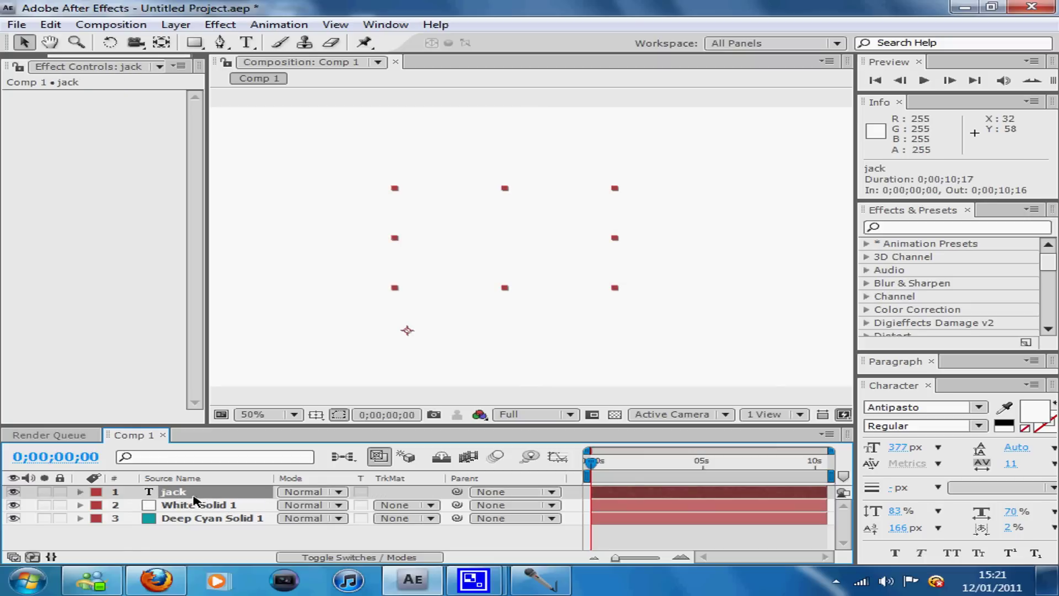
right_click(194, 499)
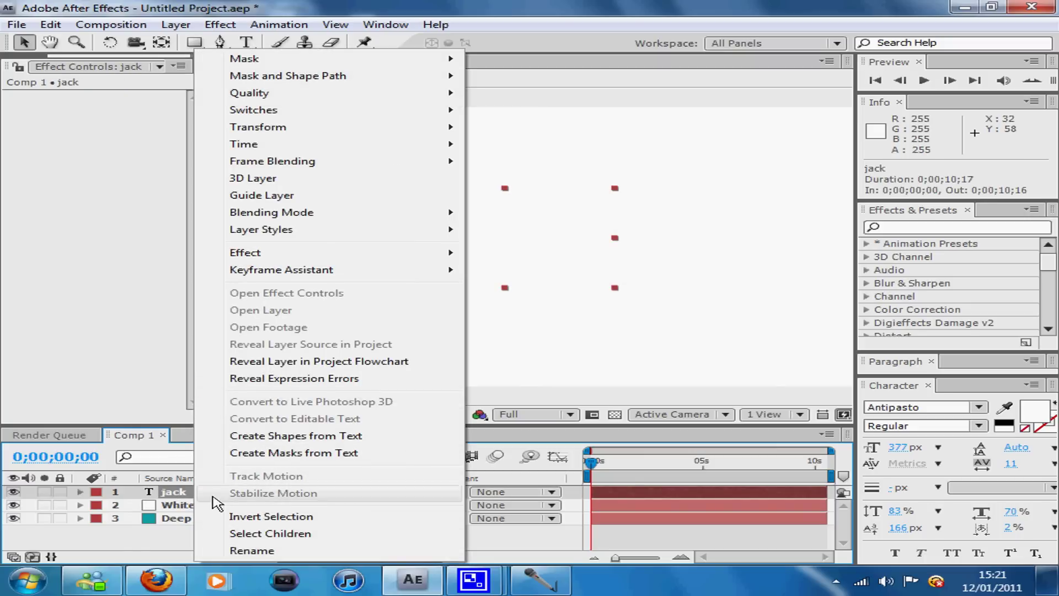
click(236, 455)
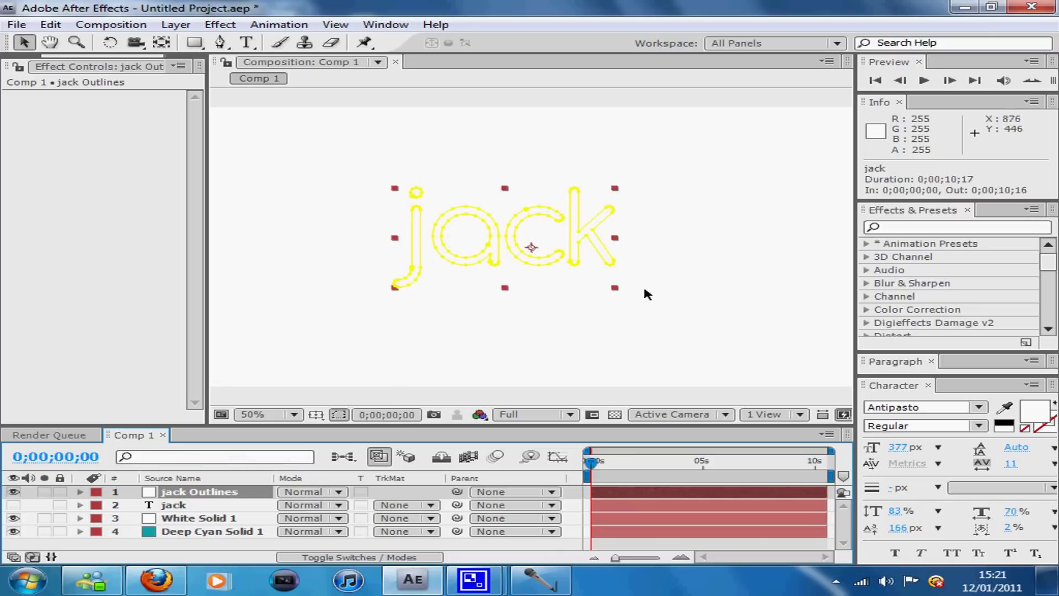
click(13, 519)
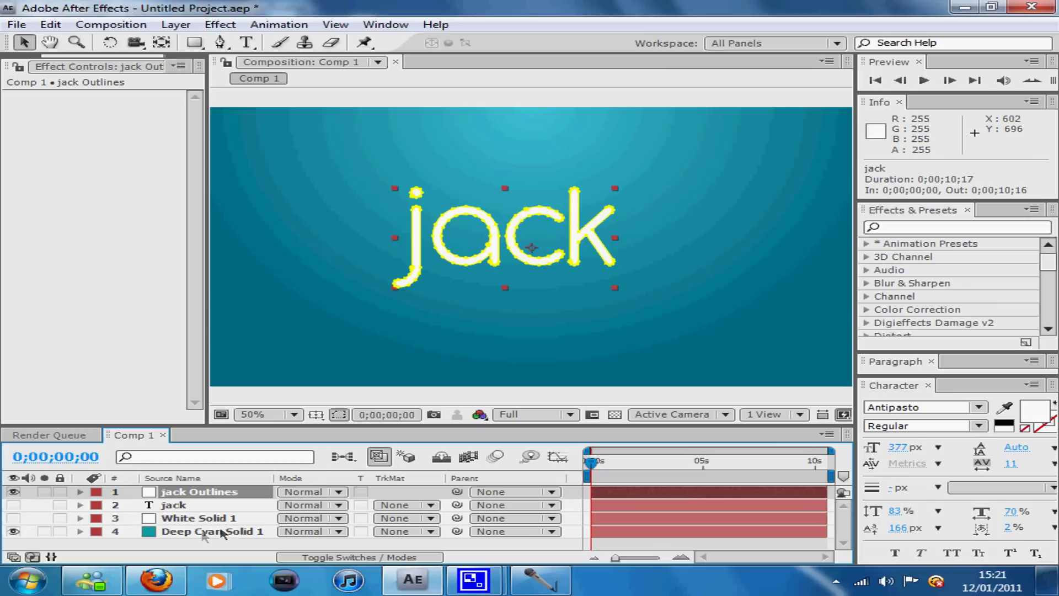
Select Deep Cyan Solid 1, then White Solid 1, and finally reselect jack Outlines
click(194, 533)
click(208, 520)
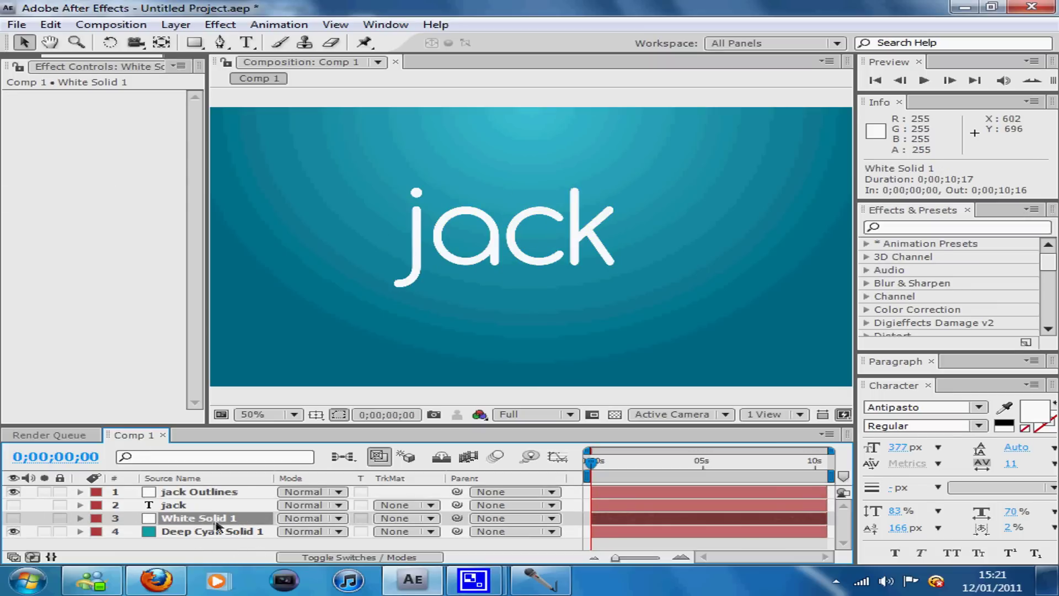
click(170, 493)
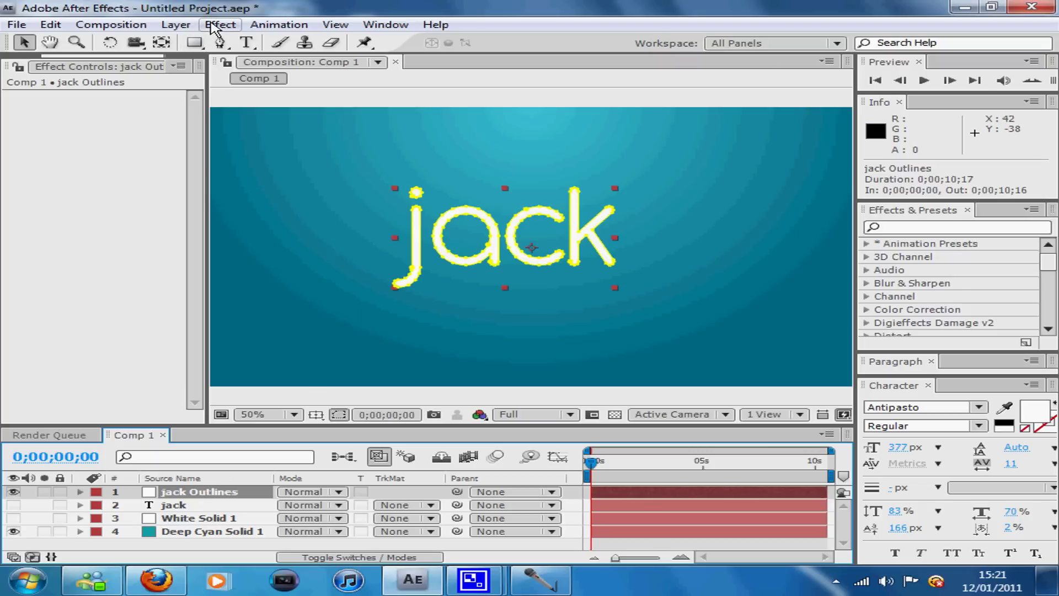
Apply the Generate > Scribble effect to jack Outlines with Scribble set to All Masks
click(202, 27)
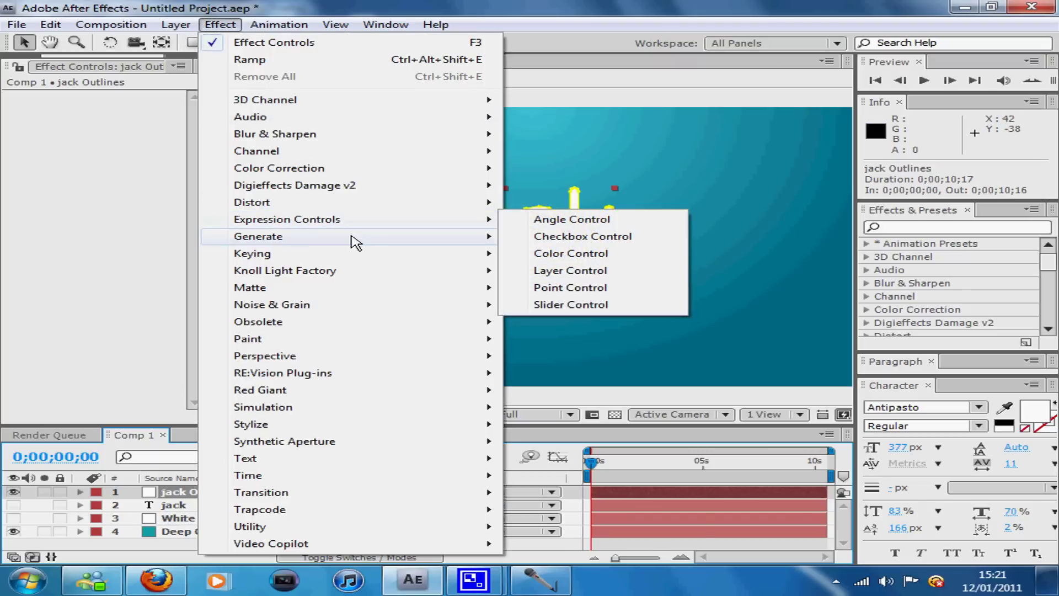
mouse_move(356, 242)
click(557, 533)
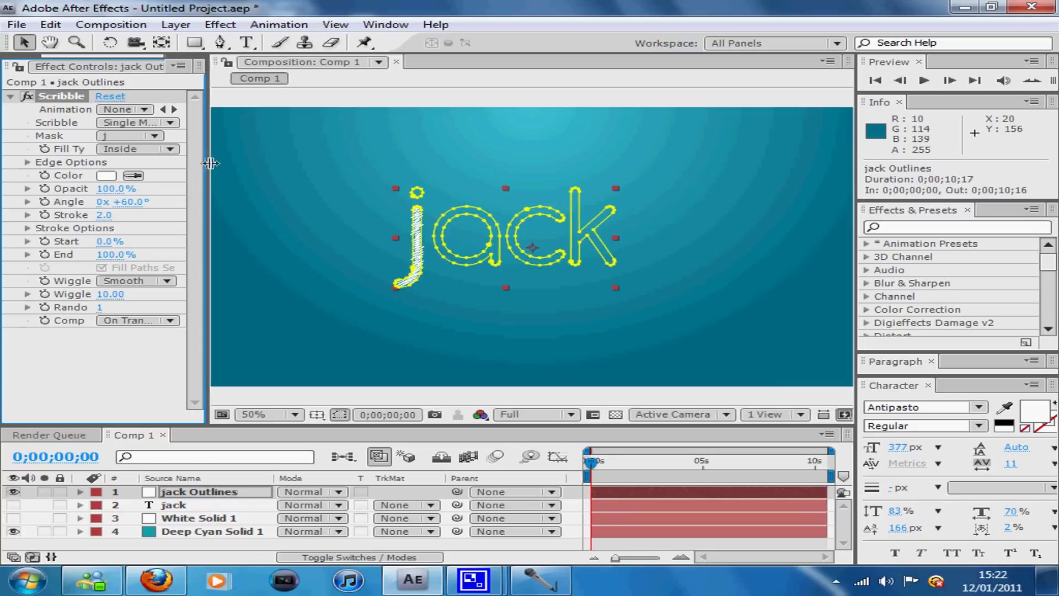
drag(207, 164, 244, 168)
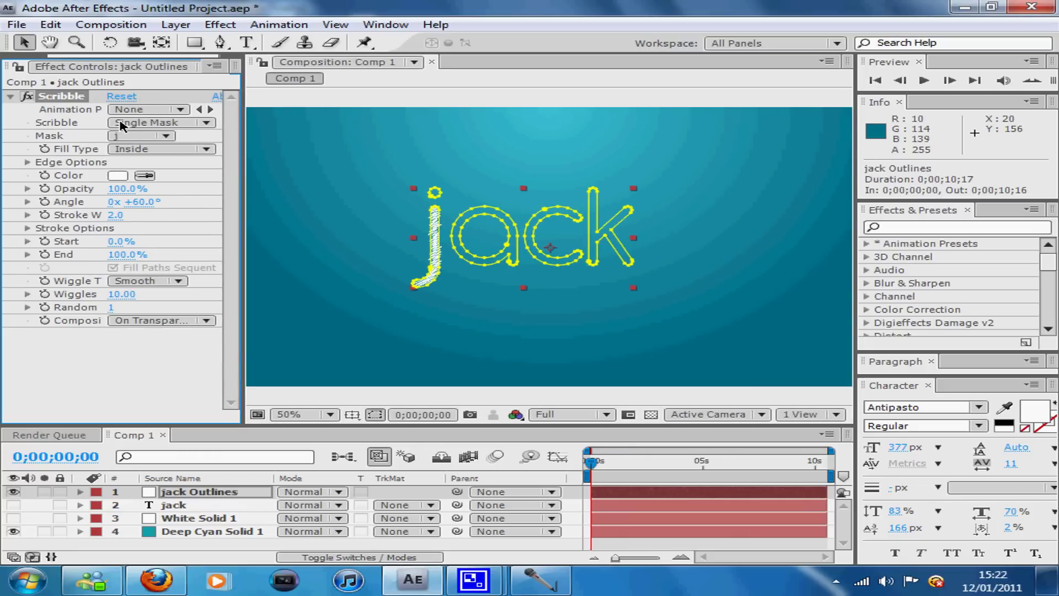
click(205, 123)
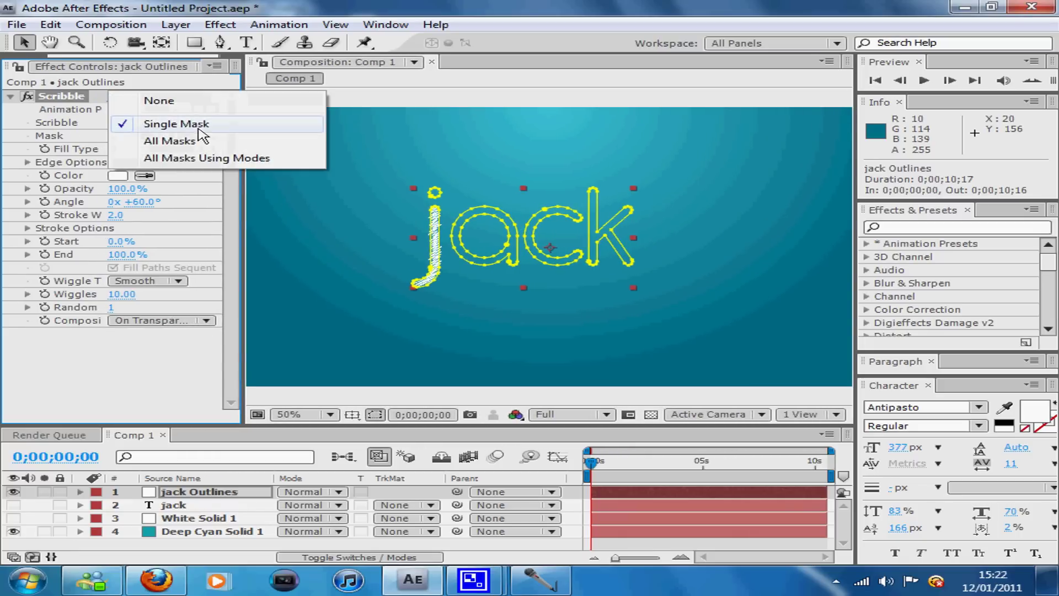
click(193, 143)
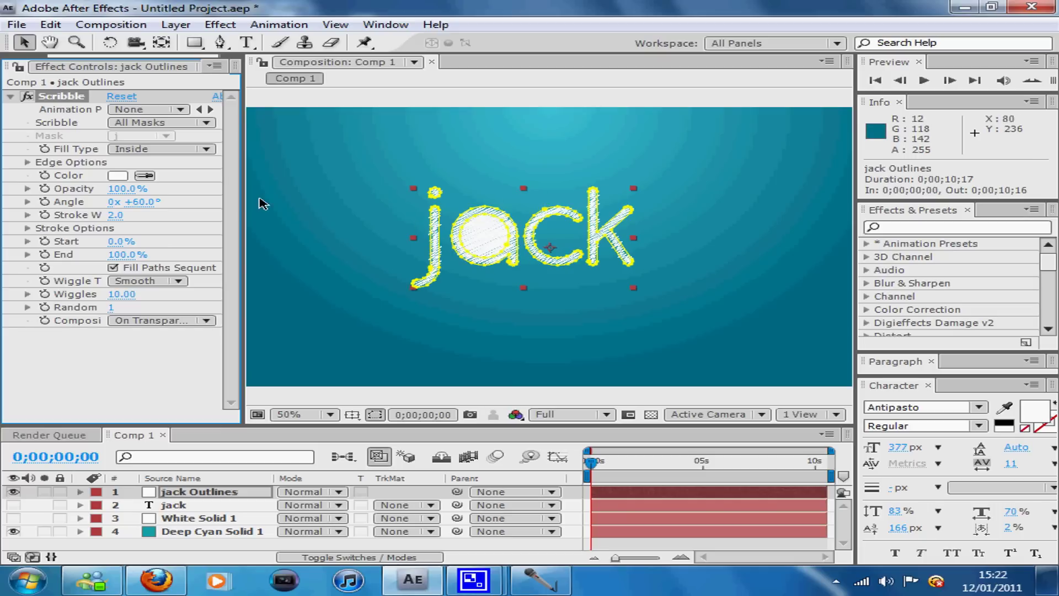
Set scribble Opacity to 77%, Wiggles/Second to 9.40 and Stroke Width to 2.2
mouse_move(113, 193)
mouse_down()
mouse_move(102, 194)
mouse_move(215, 198)
mouse_up()
mouse_move(127, 300)
mouse_down()
mouse_move(159, 302)
mouse_move(123, 302)
mouse_up()
mouse_move(115, 215)
mouse_down()
mouse_move(188, 228)
mouse_move(117, 227)
mouse_move(128, 226)
mouse_up()
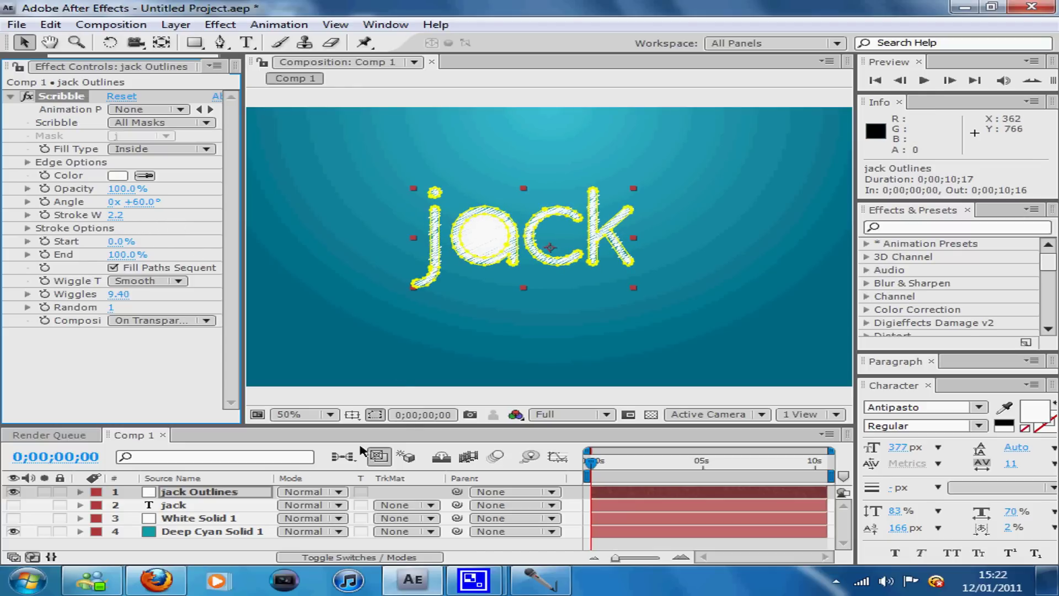
click(208, 533)
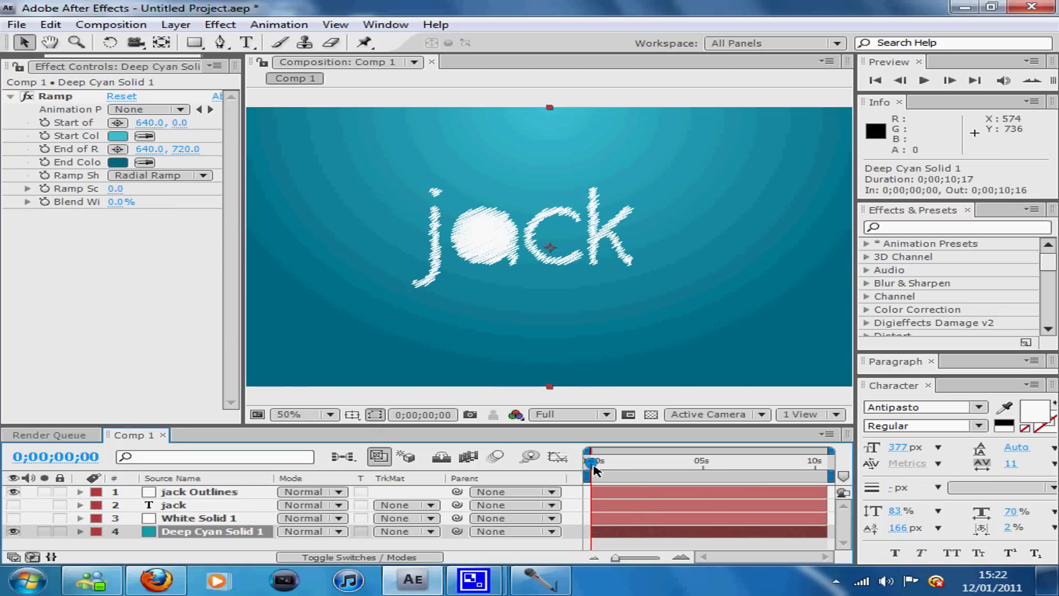
In jack Outlines > Masks, drag the second 'a' mask lower in the mask stack
click(236, 492)
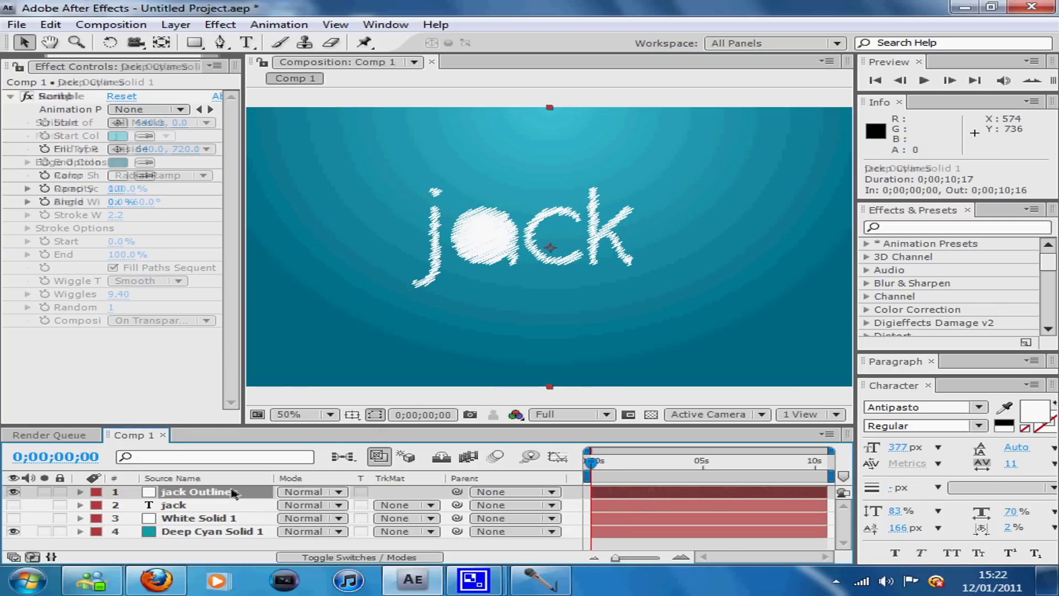
click(80, 492)
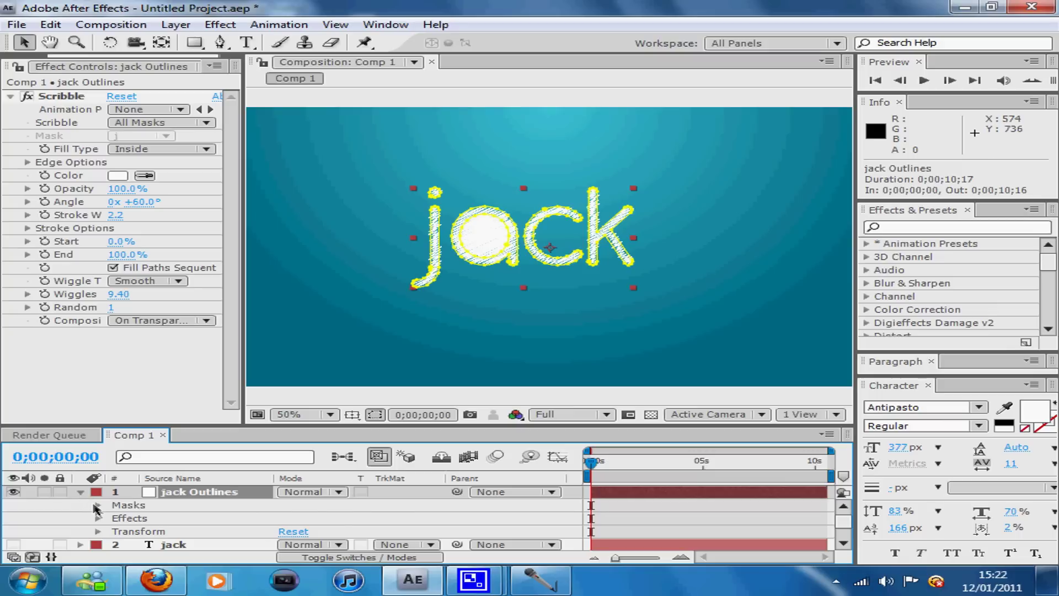
click(97, 505)
scroll(193, 538, down, 1)
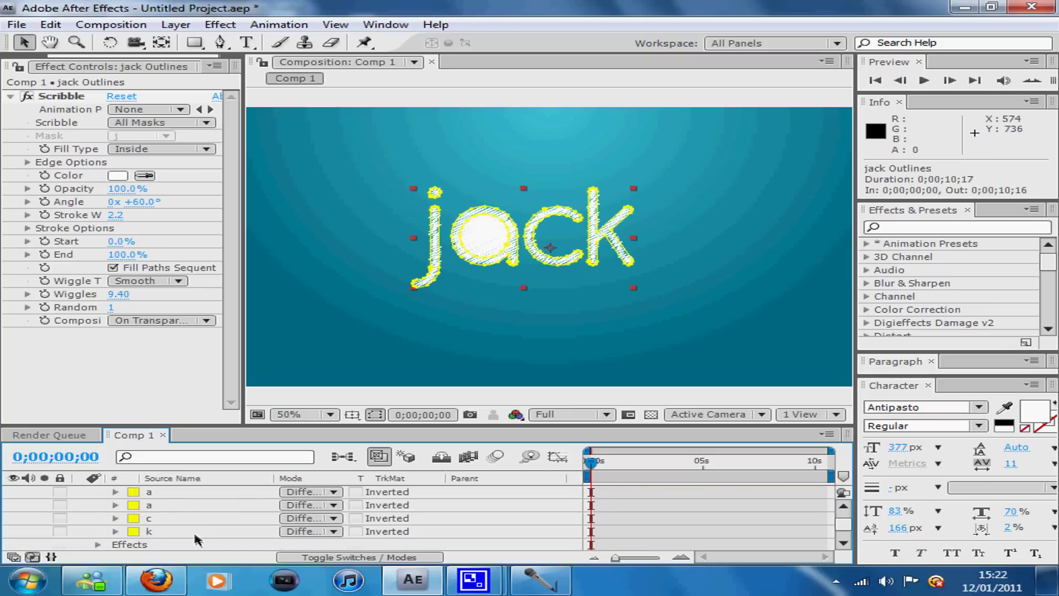
click(159, 505)
scroll(159, 505, up, 1)
click(160, 531)
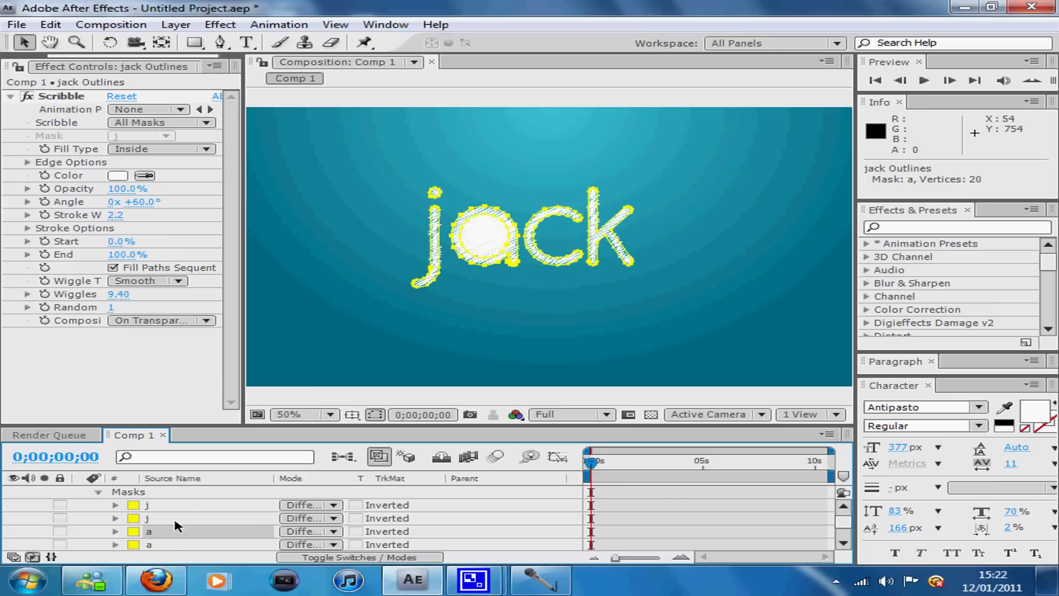
click(171, 545)
drag(132, 527, 132, 522)
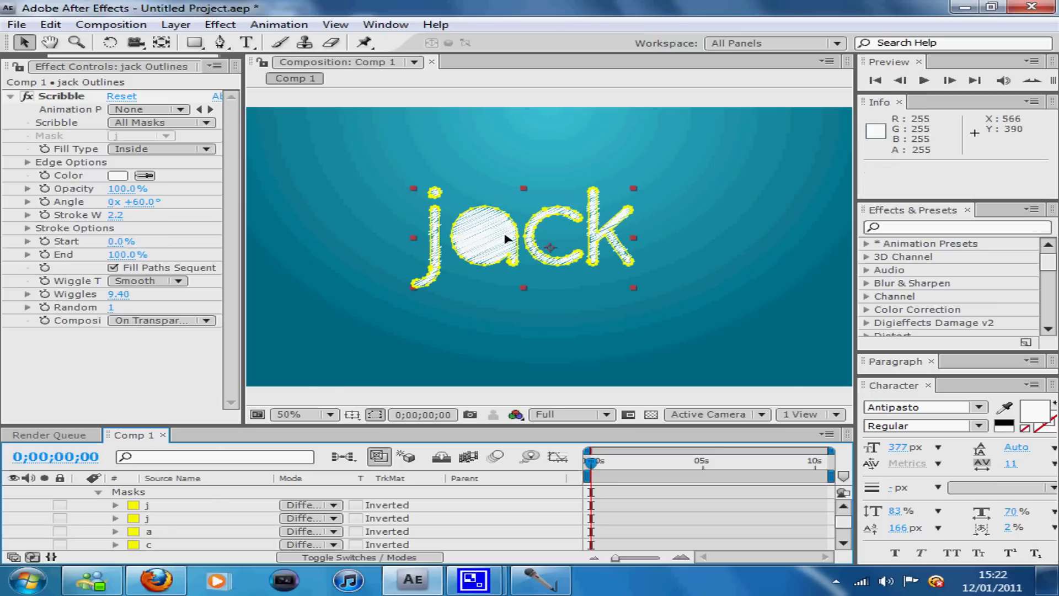
Scrub ahead to check the scribble animation, then return to the start
drag(592, 467, 696, 467)
key(Home)
scroll(88, 511, up, 1)
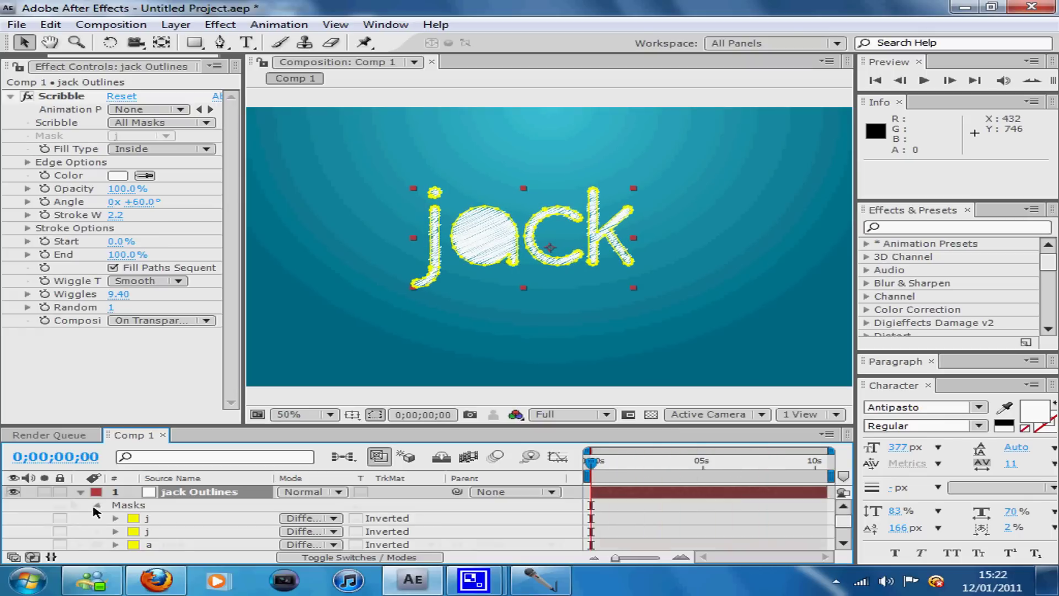
Collapse jack Outlines, scrub the timeline, then run a full 317-frame RAM Preview at 29.97 fps
click(97, 505)
click(80, 492)
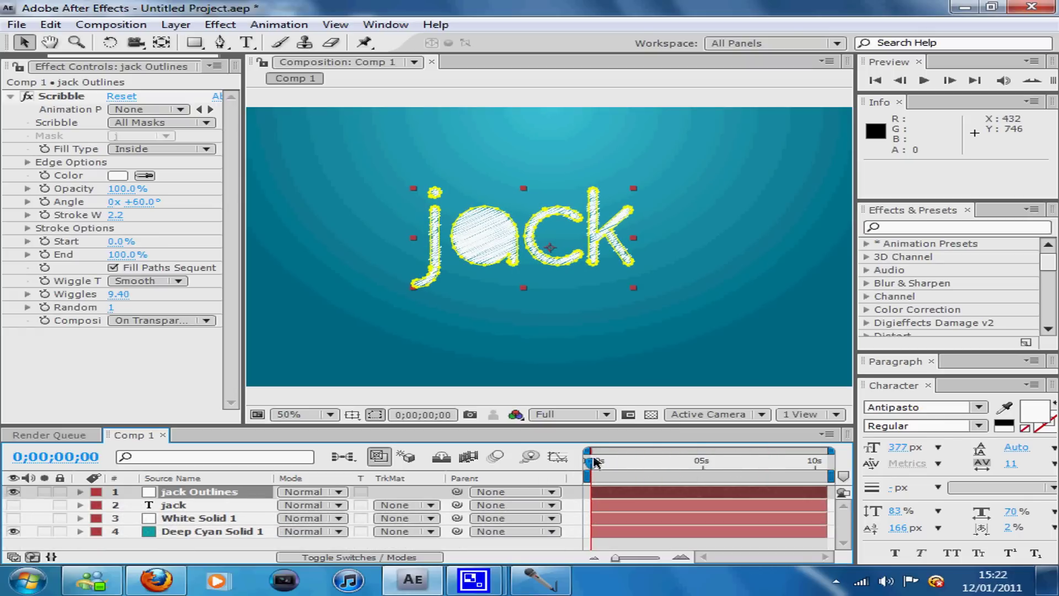
drag(594, 461, 807, 452)
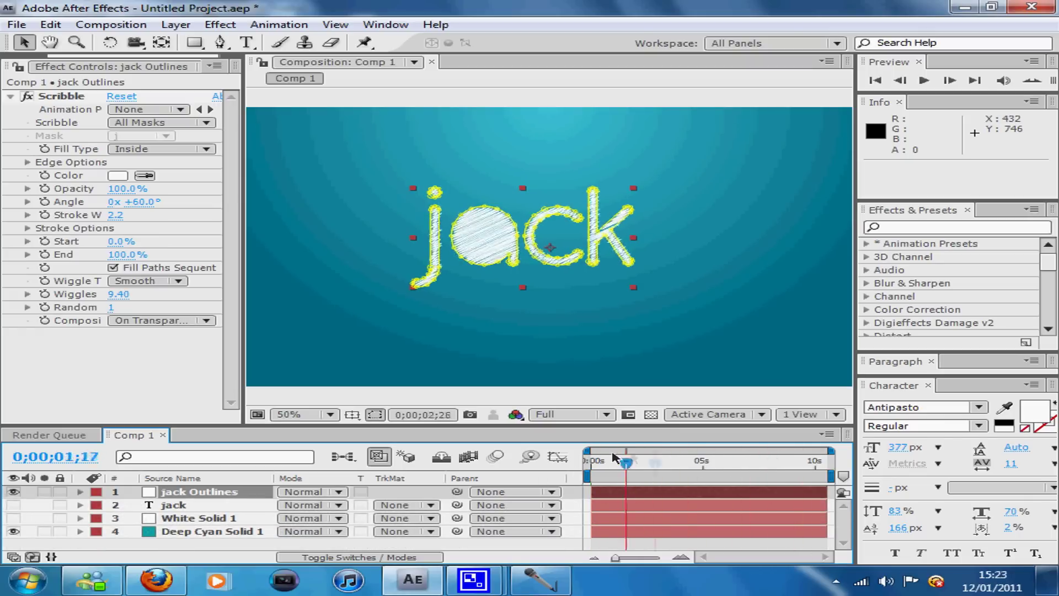
drag(614, 457, 588, 460)
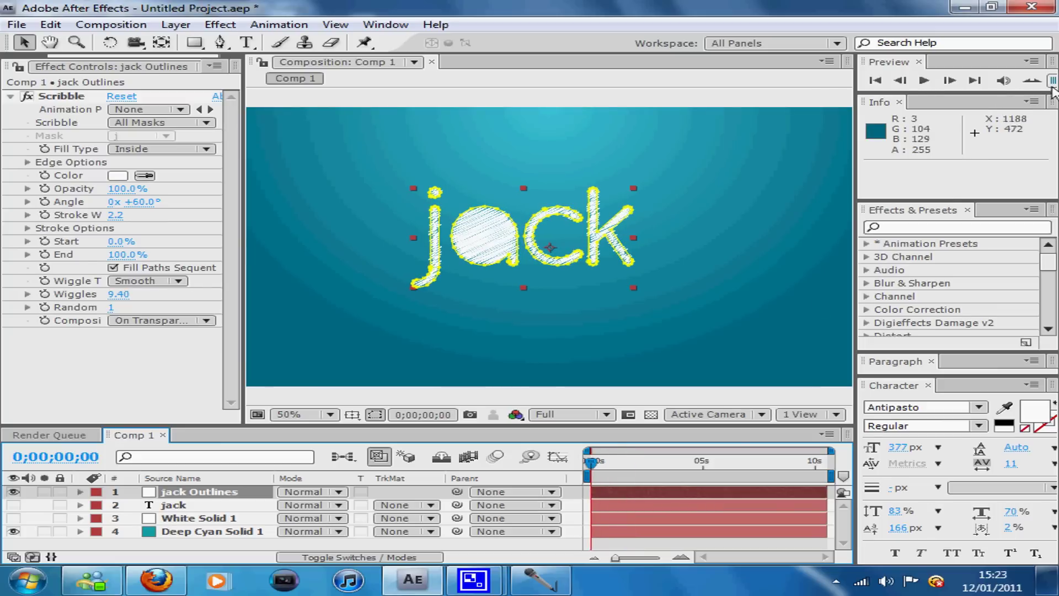
drag(854, 95, 842, 97)
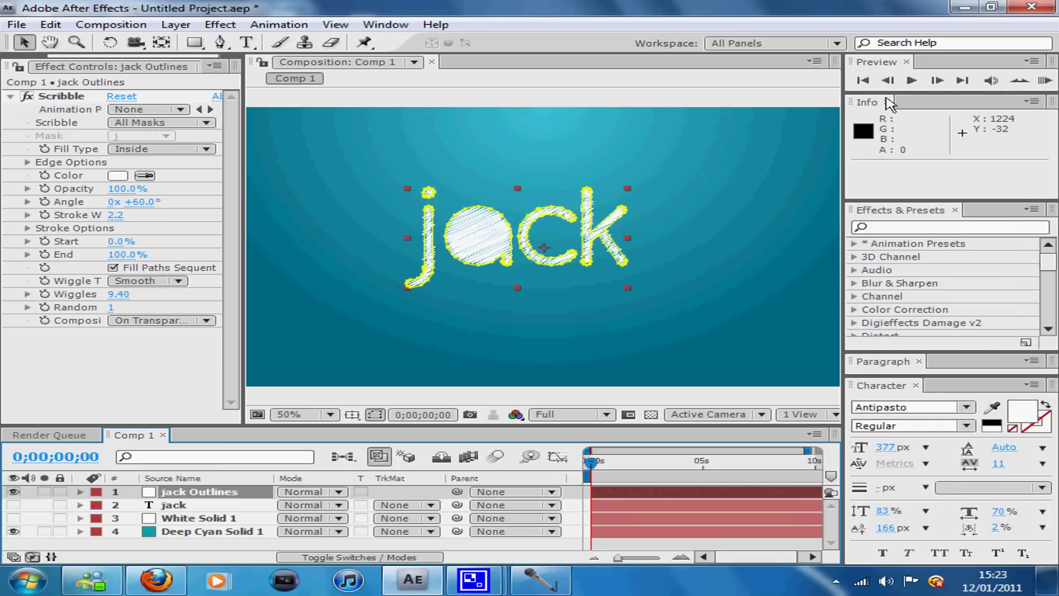
click(1031, 83)
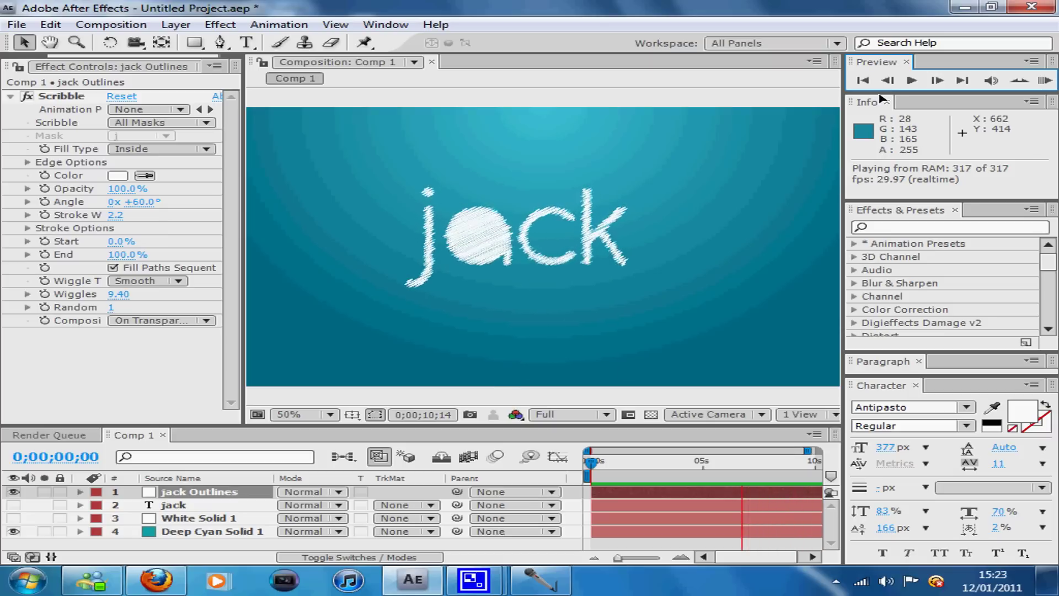
click(864, 81)
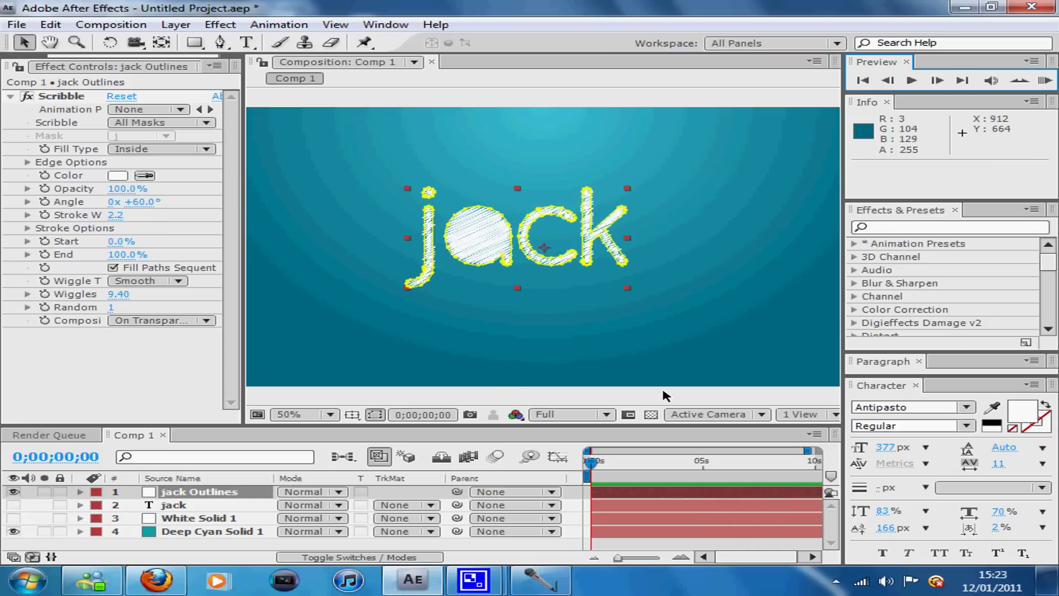
mouse_move(593, 468)
mouse_down()
mouse_move(712, 469)
mouse_move(578, 472)
mouse_up()
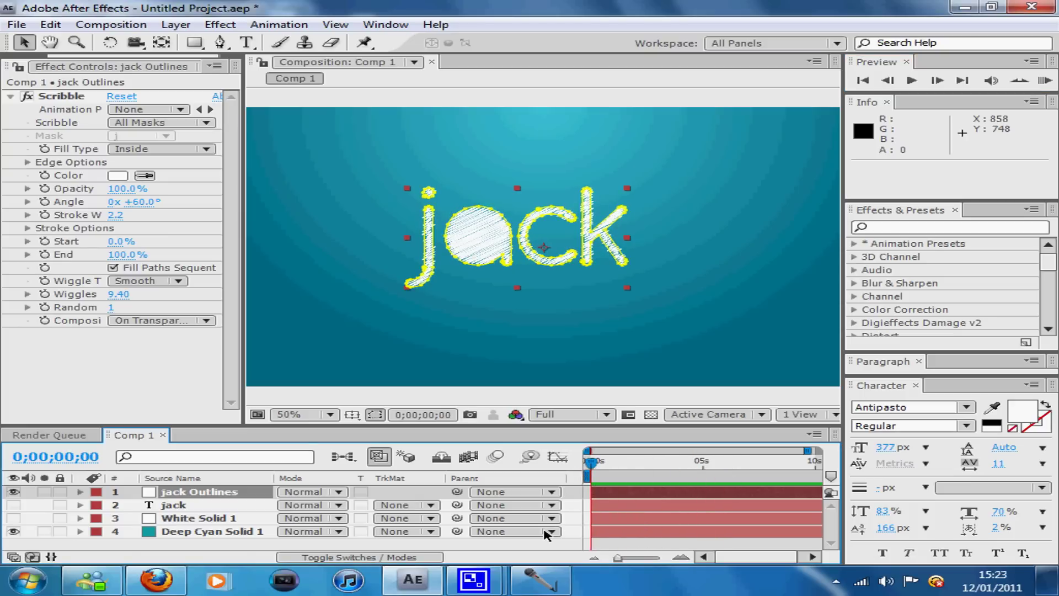
mouse_move(463, 590)
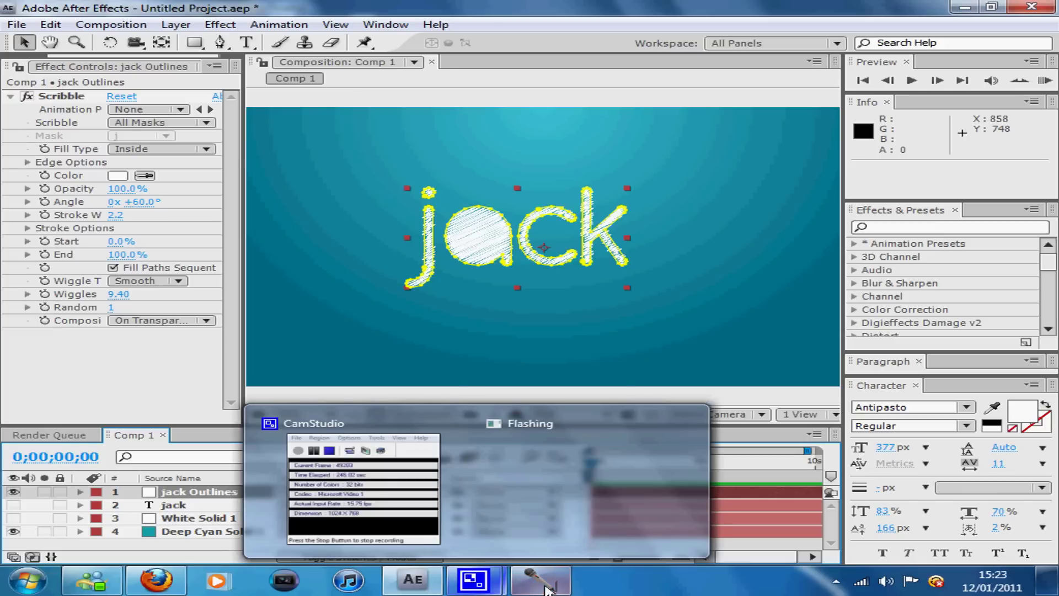